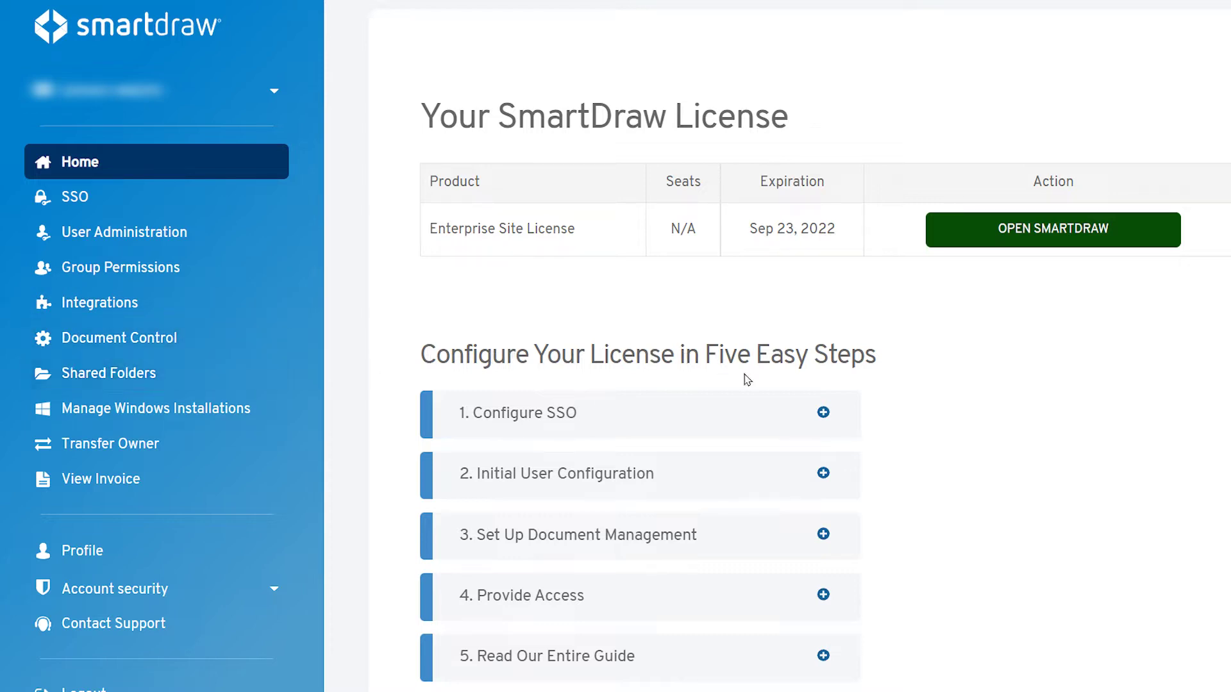
Expand the SSO, user configuration, document management and access setup steps, then go to User Administration.
left_click(824, 416)
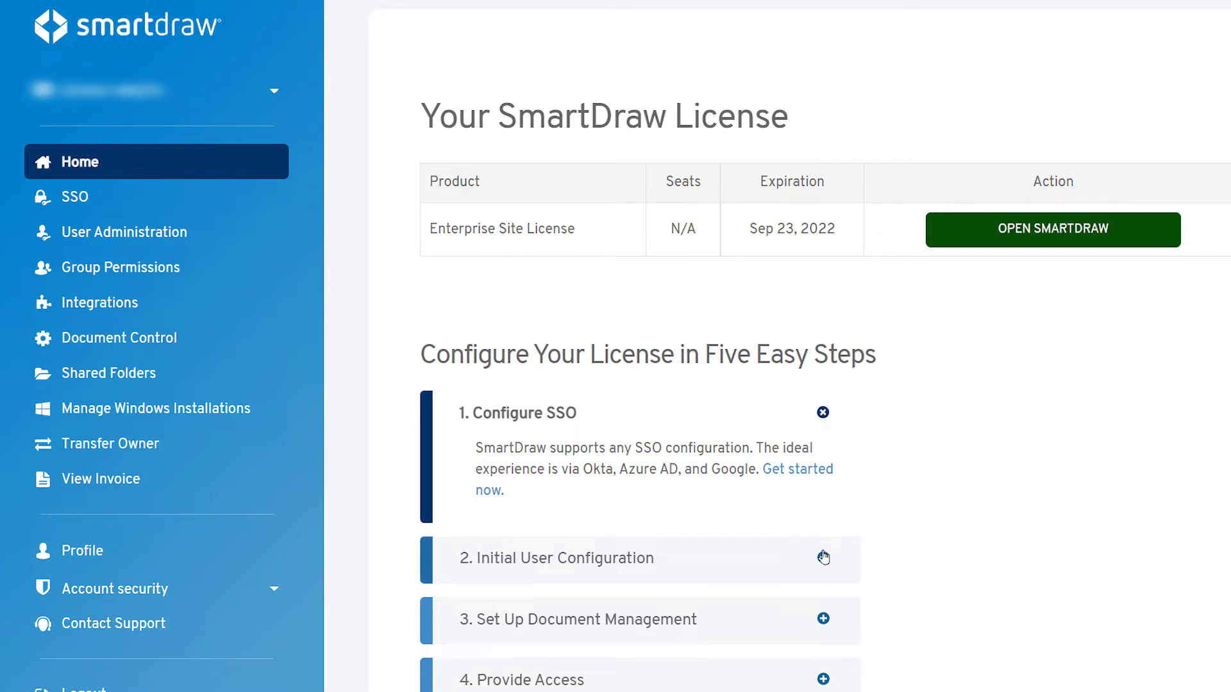
left_click(824, 560)
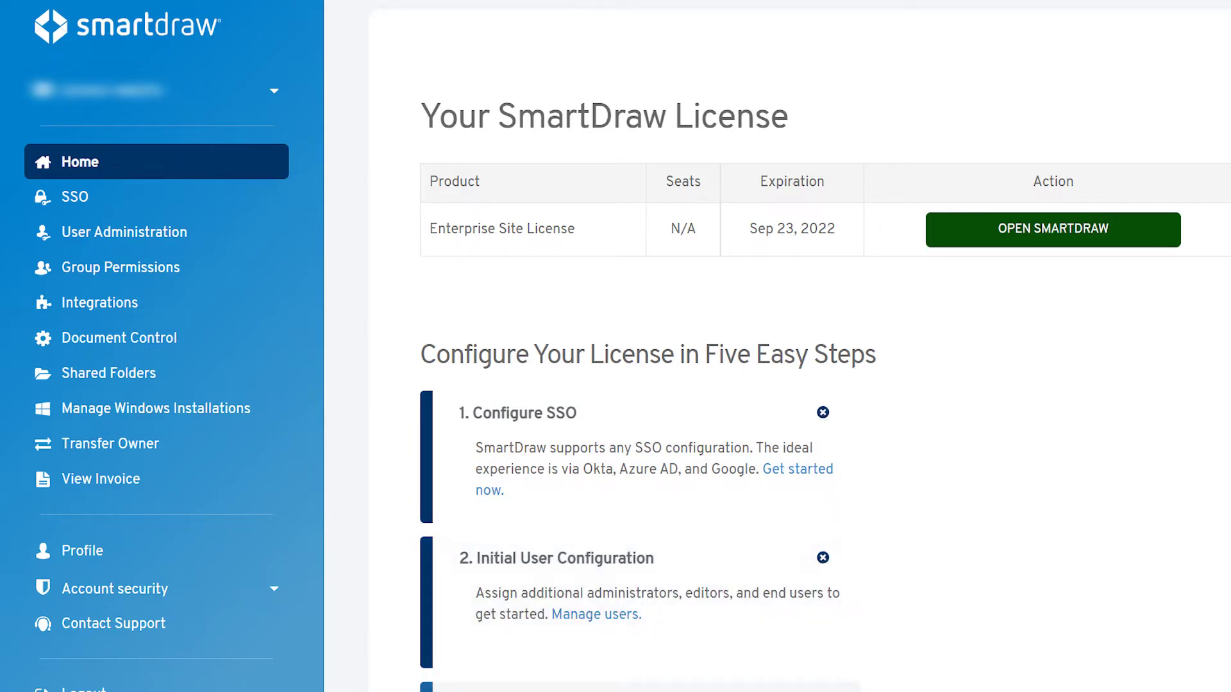
scroll(837, 549, "down", 2)
left_click(823, 498)
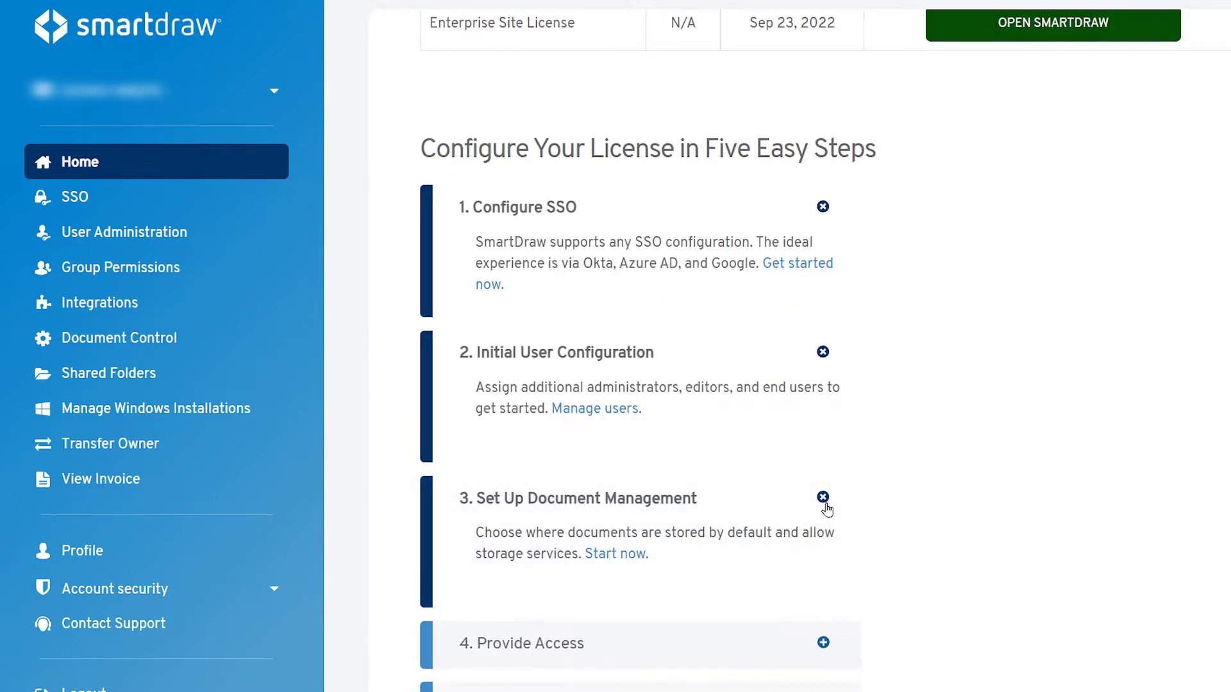
left_click(824, 643)
scroll(887, 629, "down", 2)
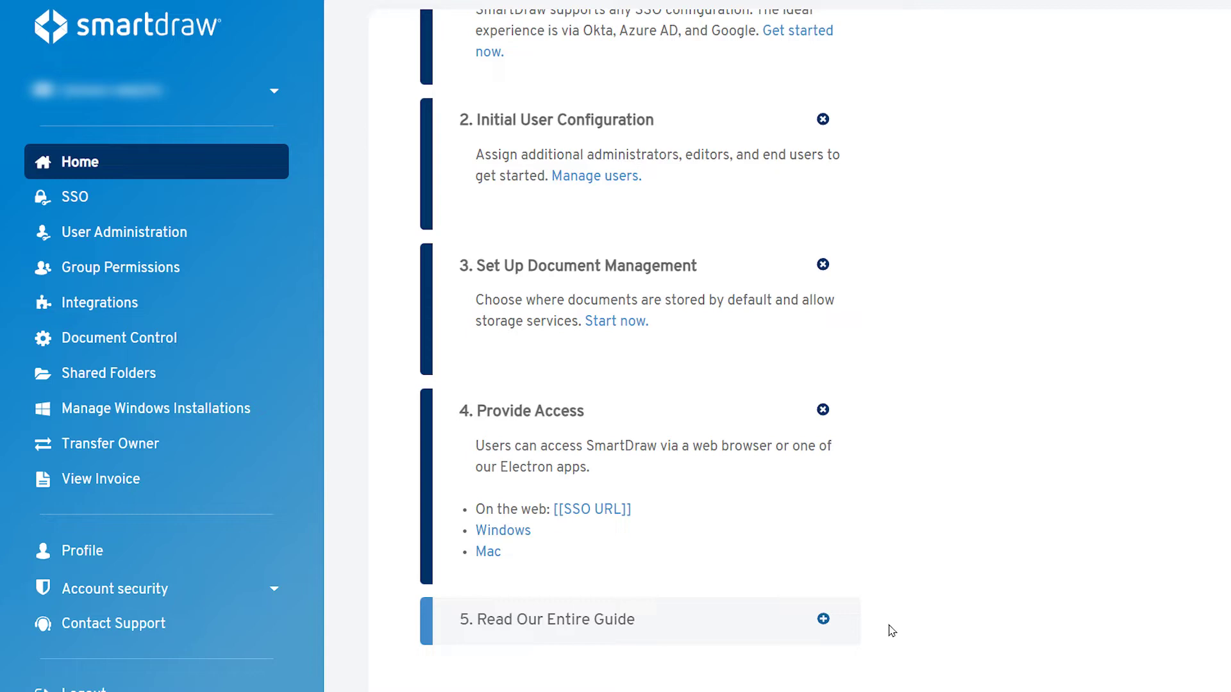
left_click(249, 232)
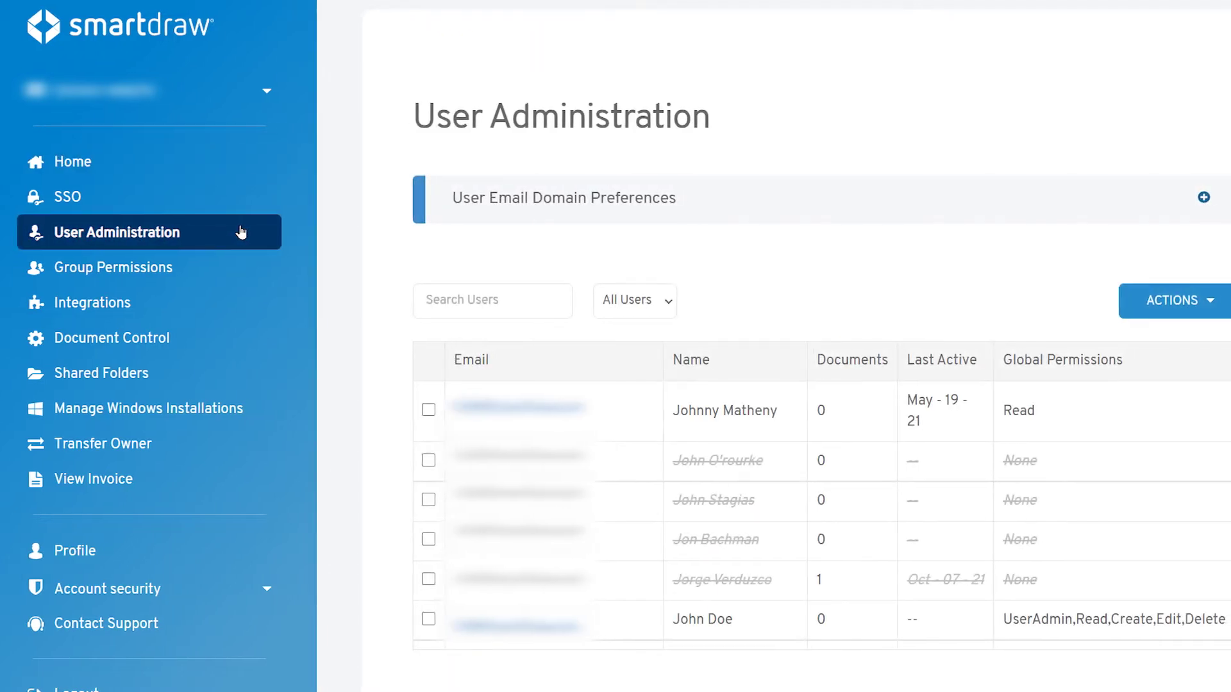
Add a new user in the Admin group only, without Editor or Everyone, and save.
left_click(1125, 307)
left_click(1140, 350)
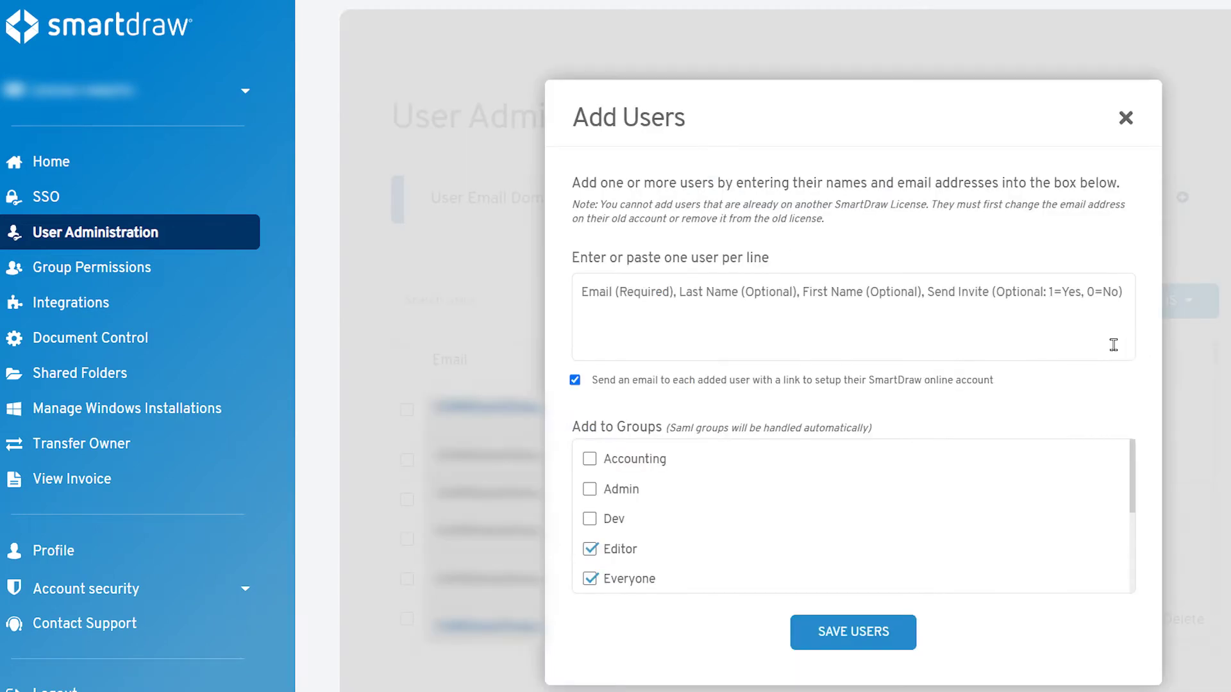
left_click(645, 290)
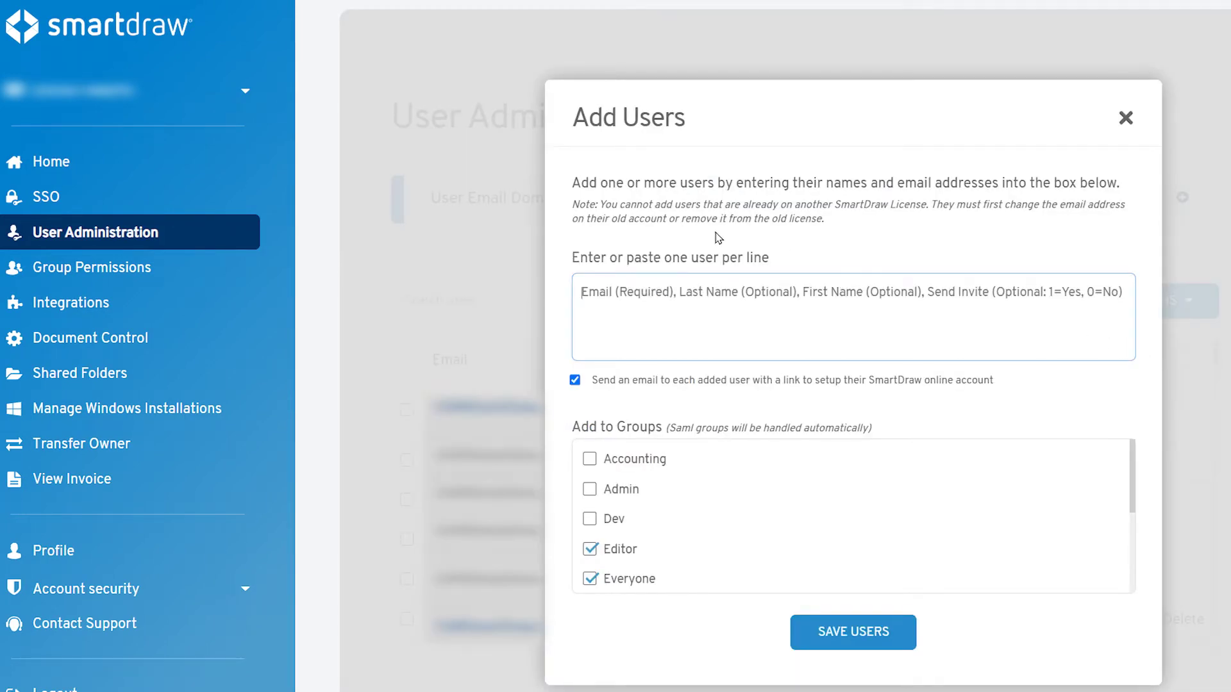
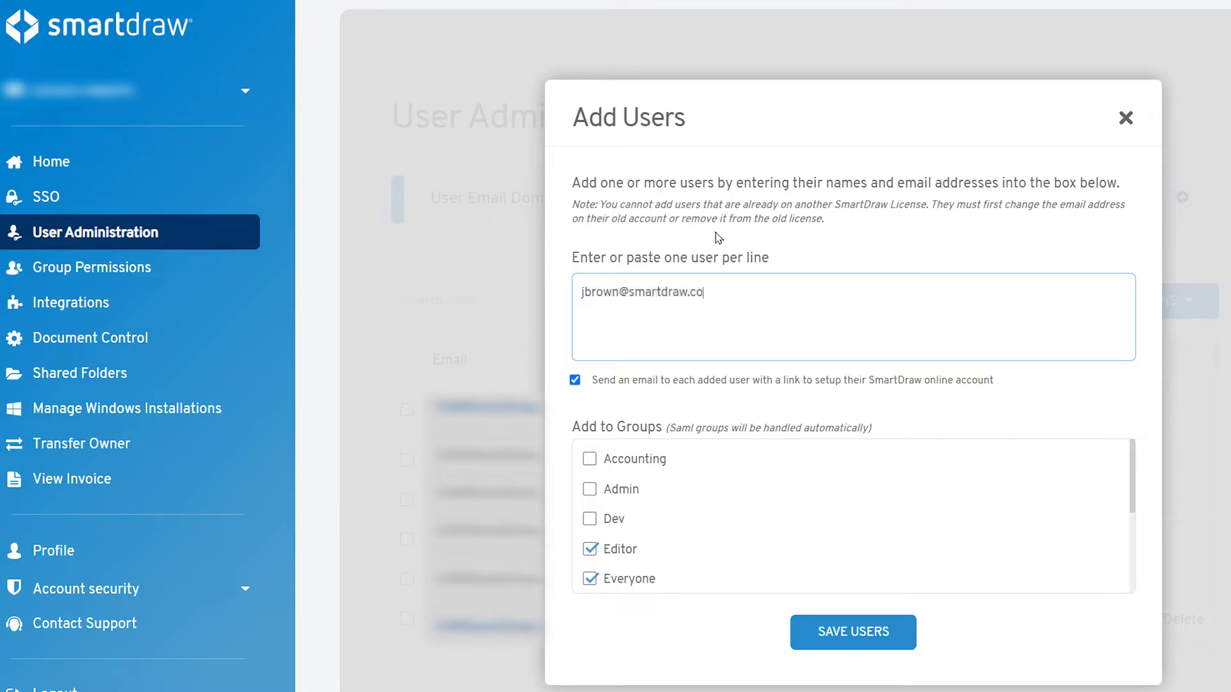
left_click(621, 549)
left_click(622, 580)
left_click(591, 489)
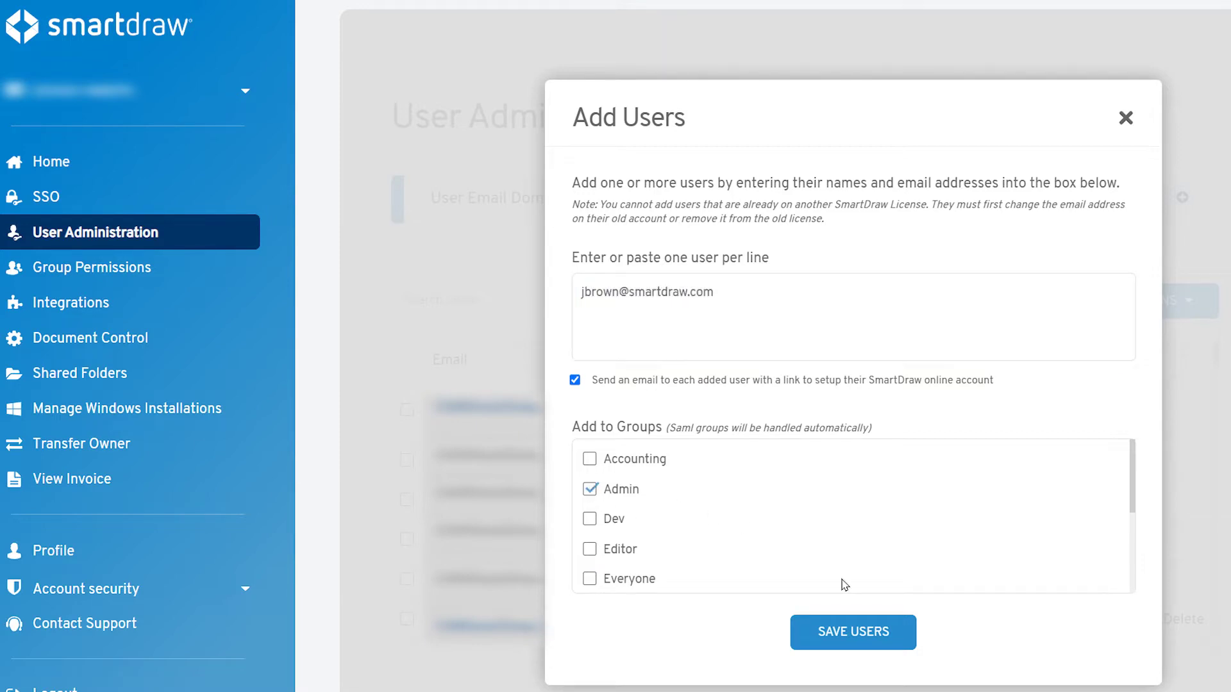
left_click(863, 637)
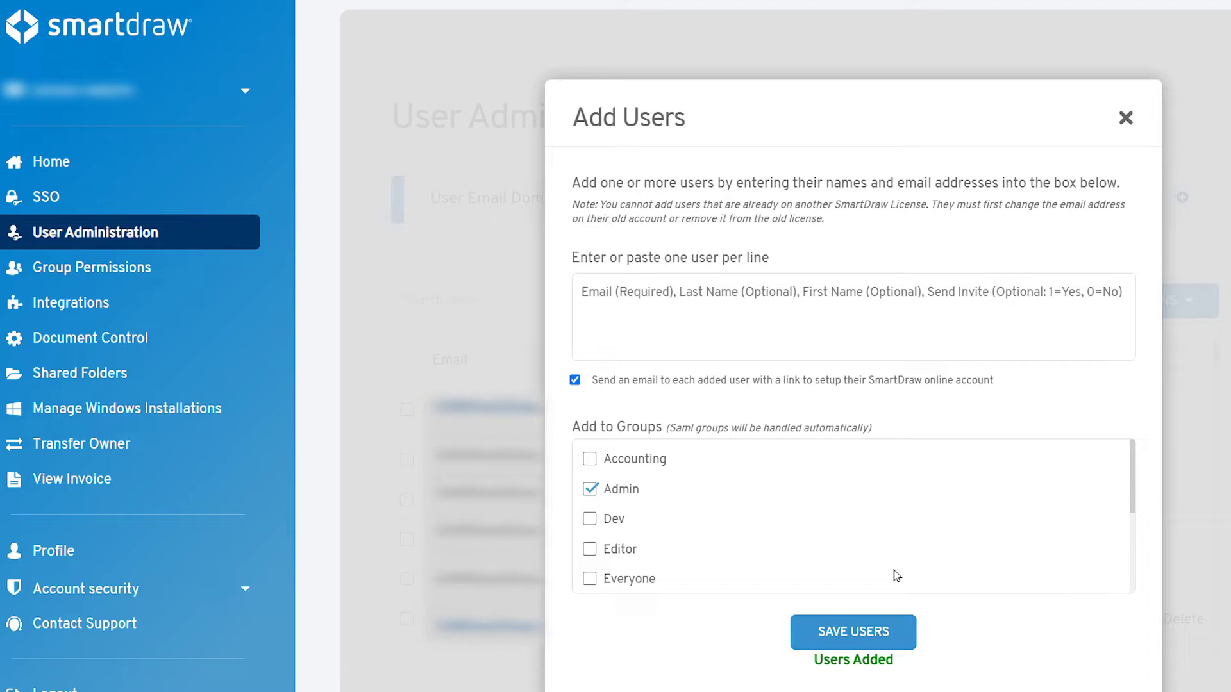
left_click(1126, 119)
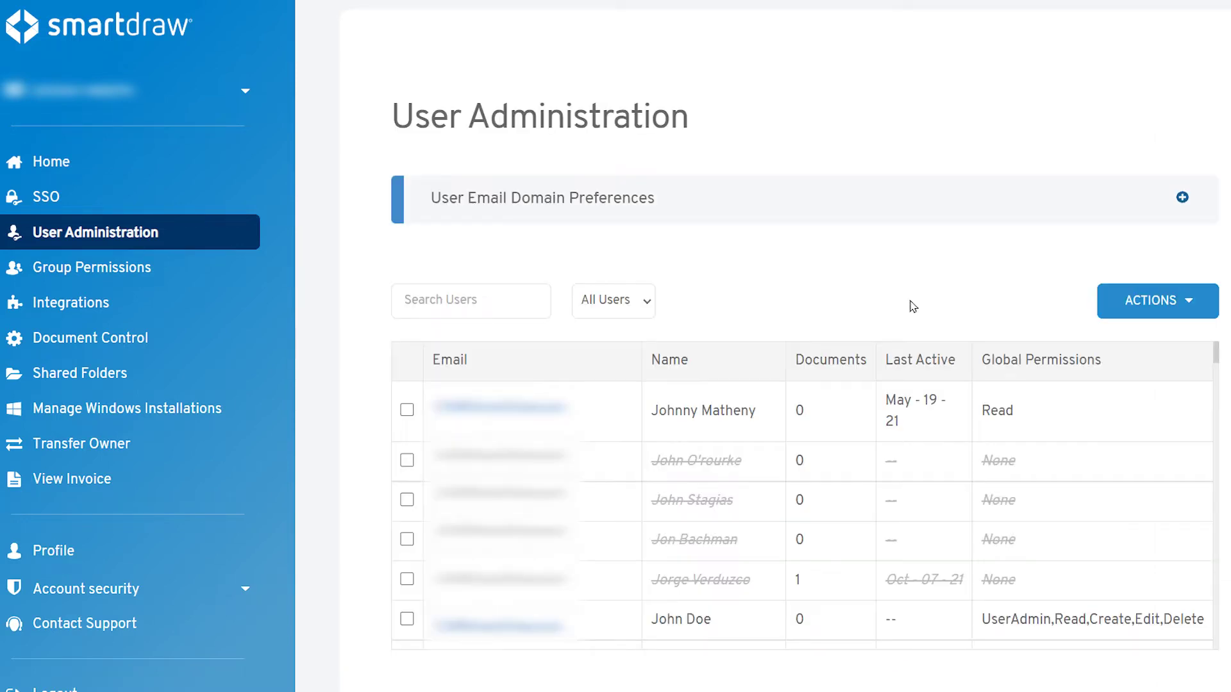
Open the SSO page and start importing SAML metadata.
left_click(213, 201)
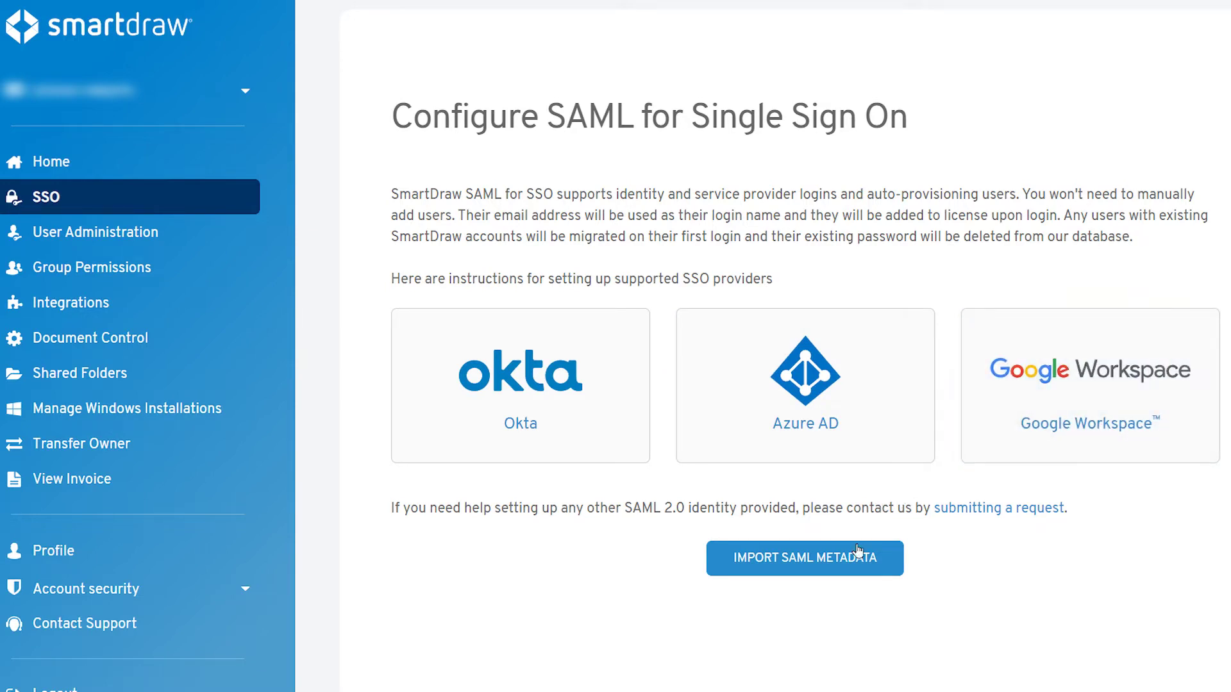
left_click(849, 564)
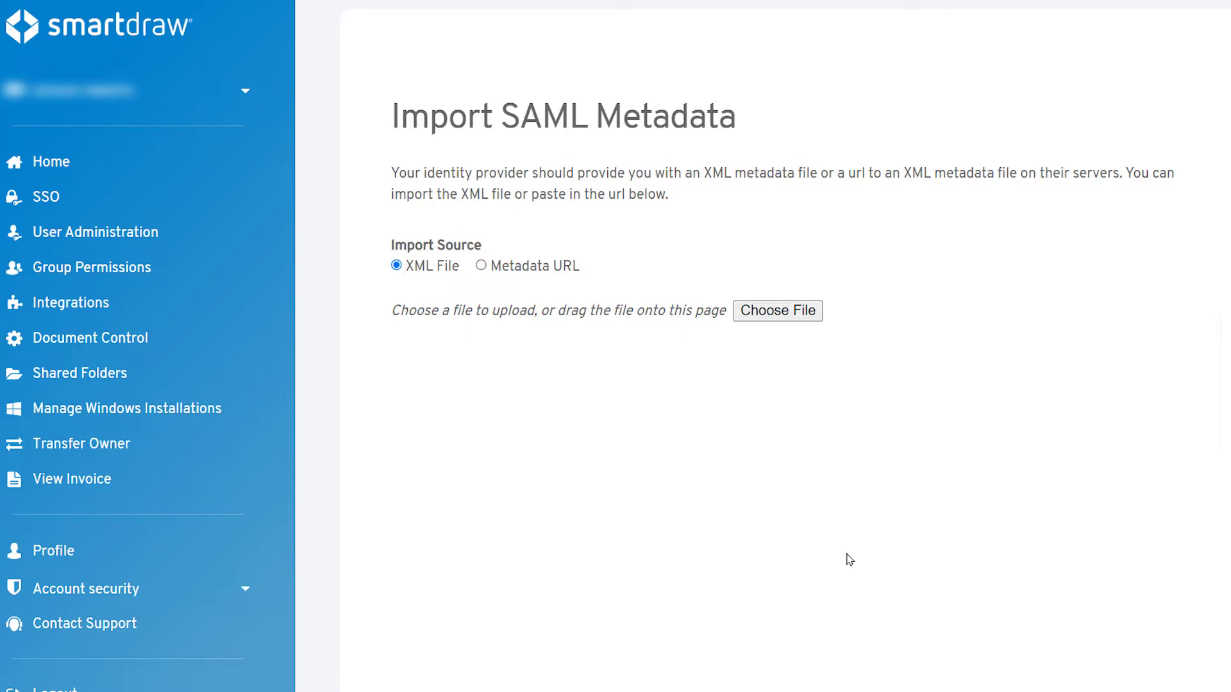
In Document Control, disable SharePoint and OneDrive storage and enable Google Drive.
left_click(209, 337)
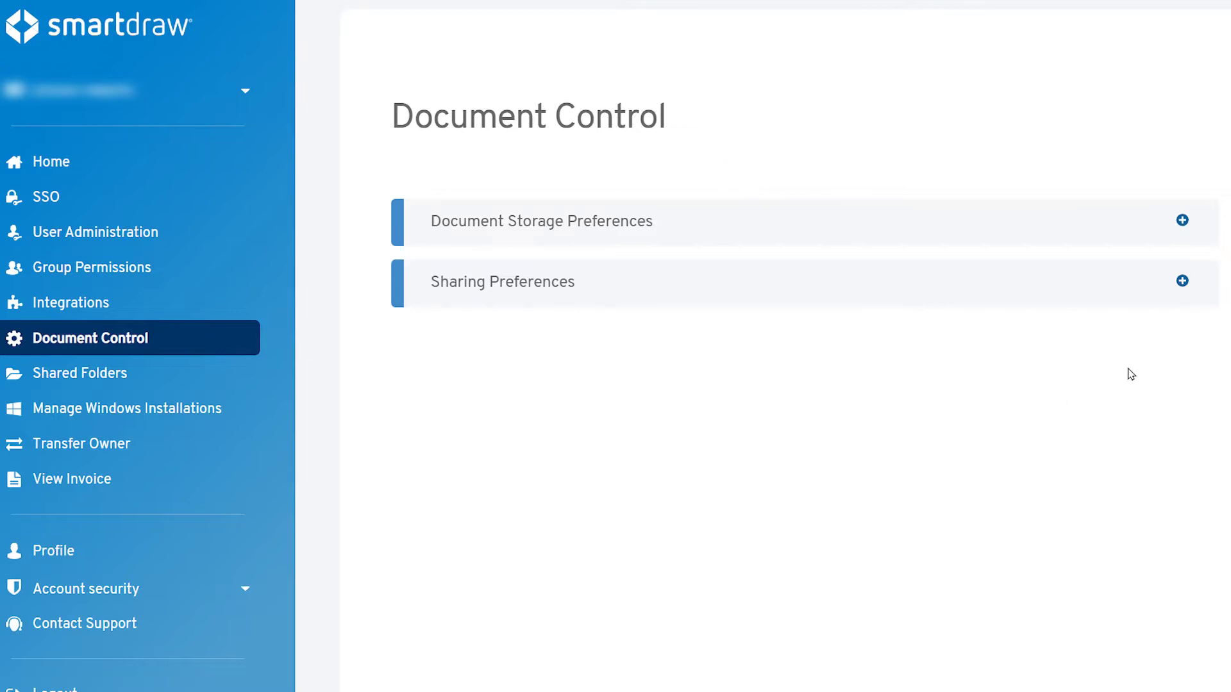
left_click(1184, 223)
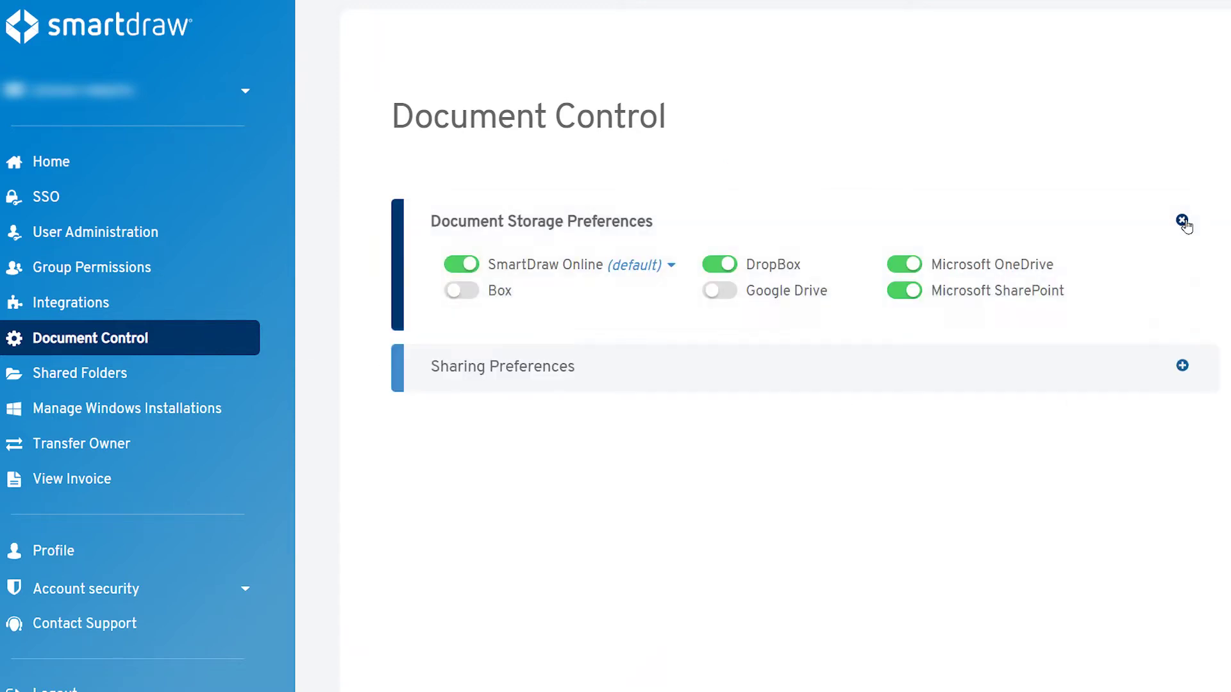
left_click(906, 295)
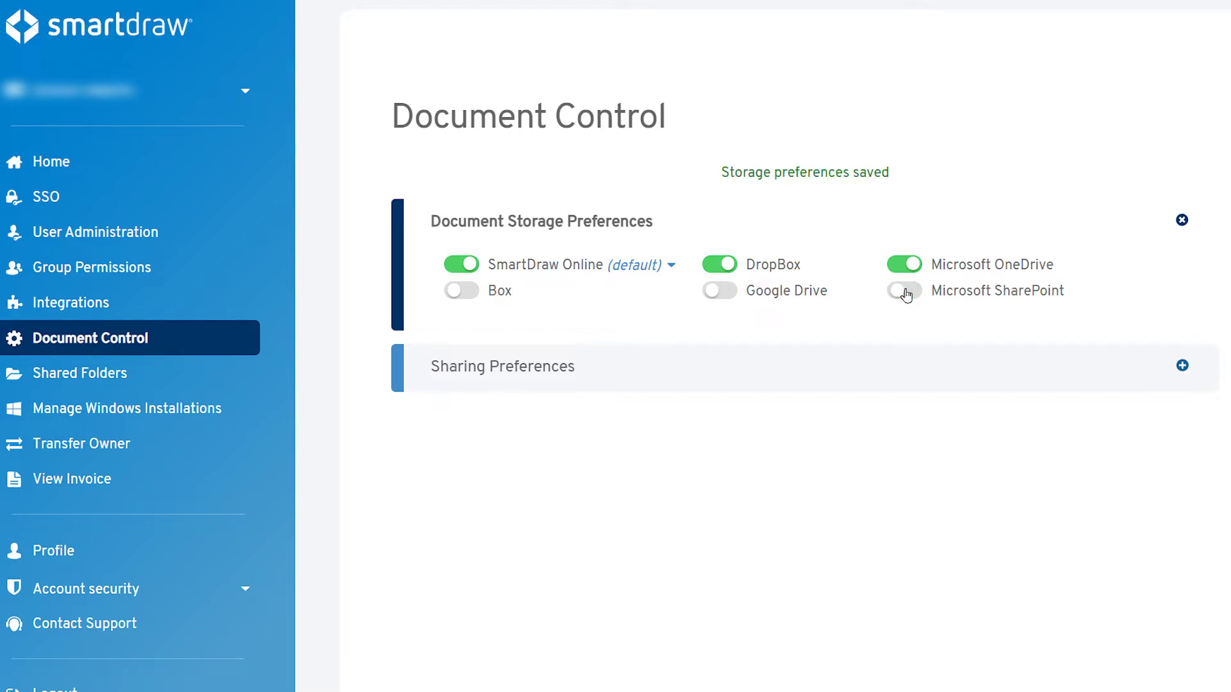
left_click(904, 268)
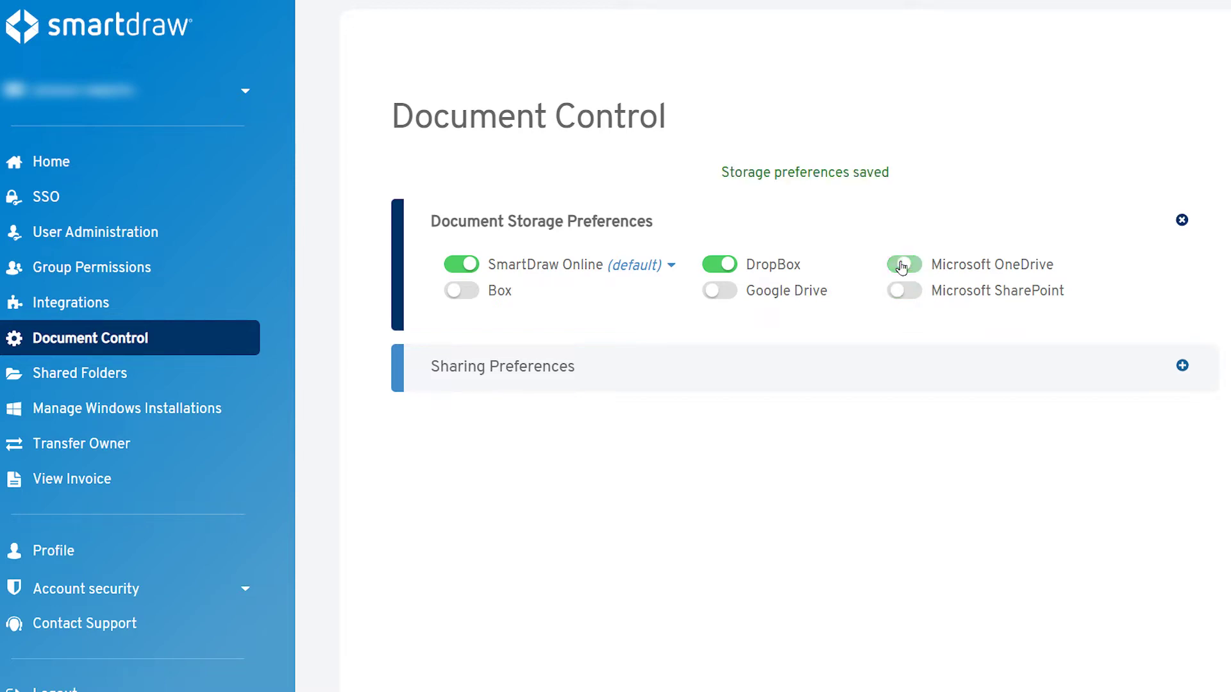
left_click(724, 293)
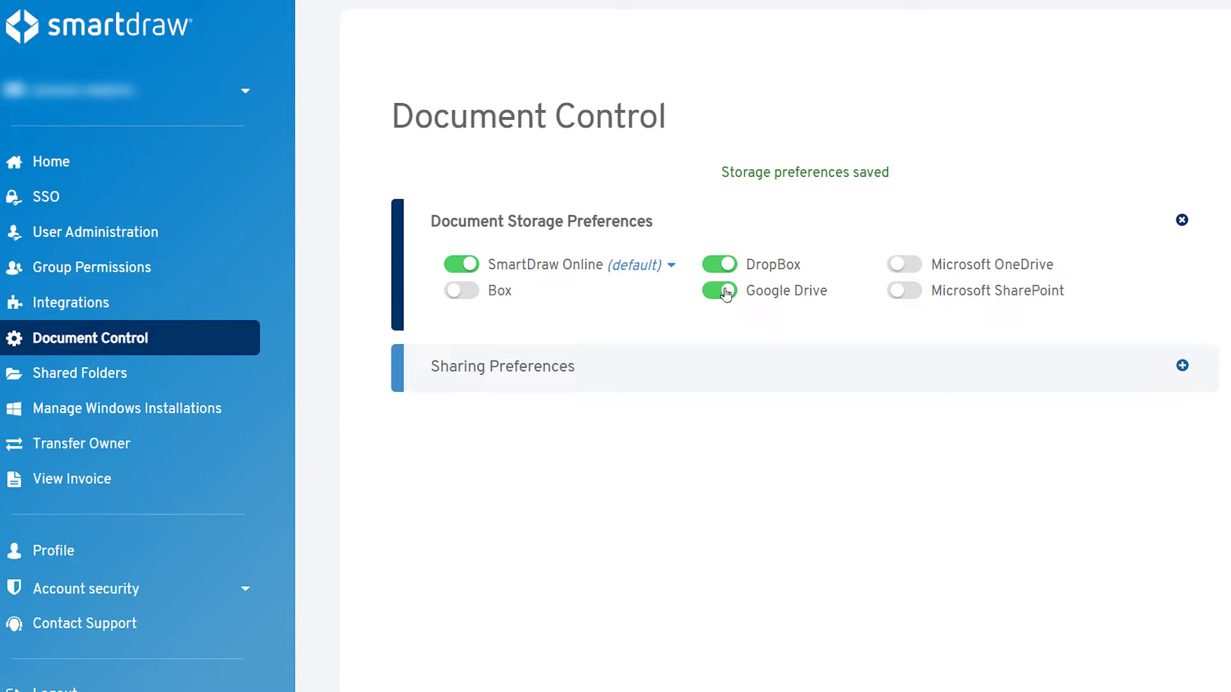
Turn off sharing documents with users outside the license and save.
left_click(1183, 366)
left_click(616, 467)
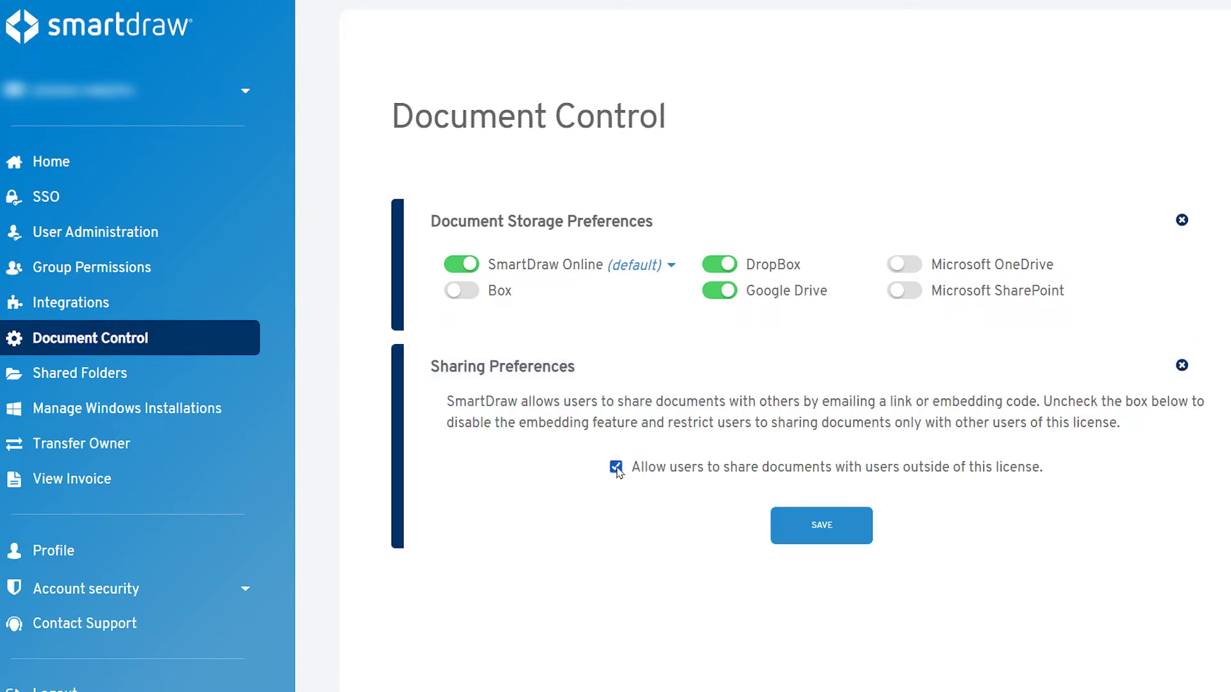
left_click(617, 467)
left_click(835, 527)
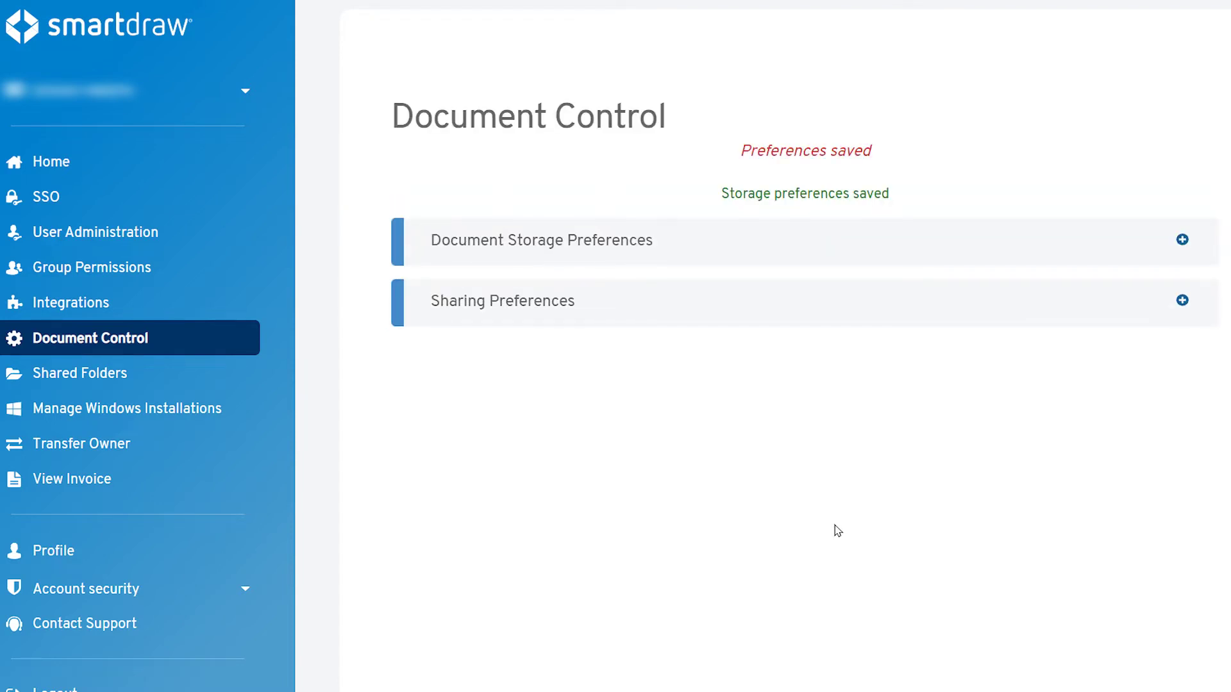
left_click(208, 304)
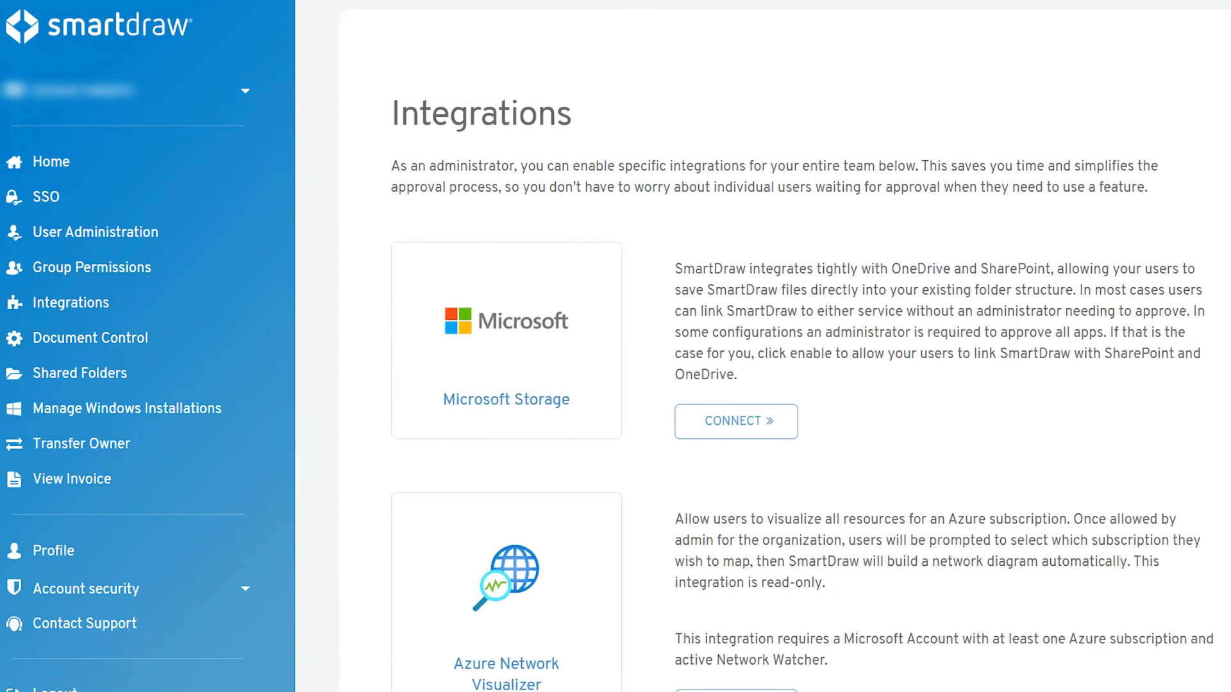
scroll(802, 392, "down", 3)
scroll(803, 392, "down", 1)
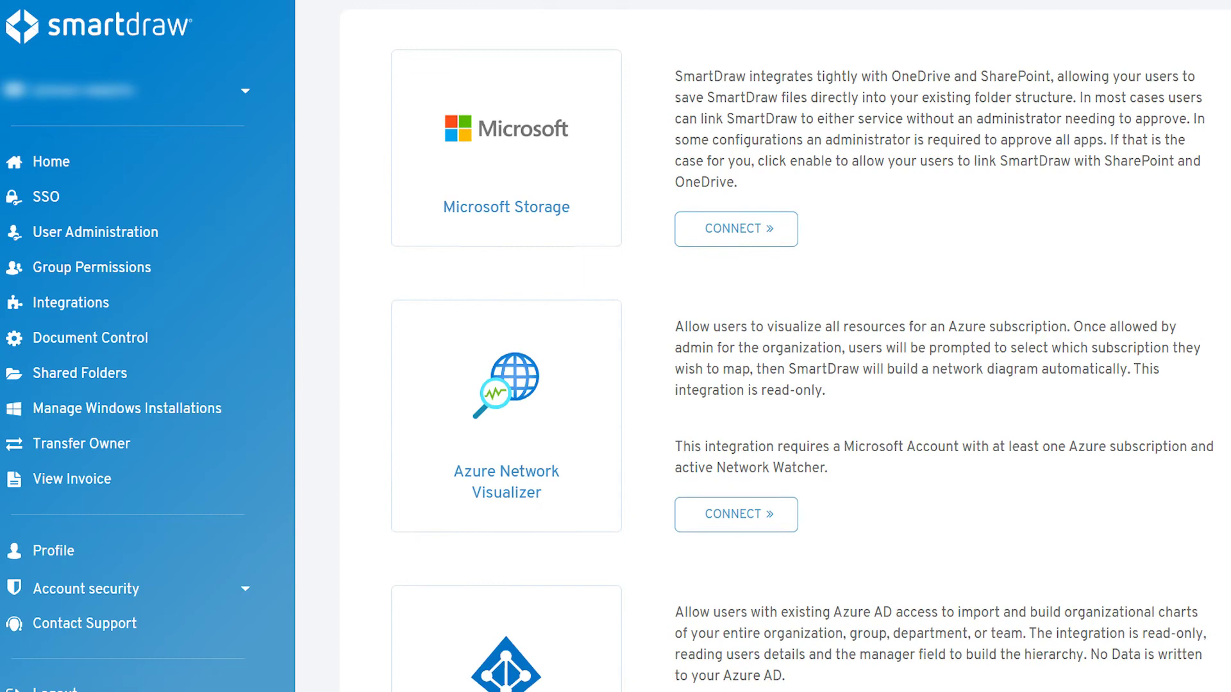
scroll(802, 391, "down", 1)
scroll(803, 392, "down", 1)
scroll(803, 392, "down", 1)
scroll(802, 391, "down", 3)
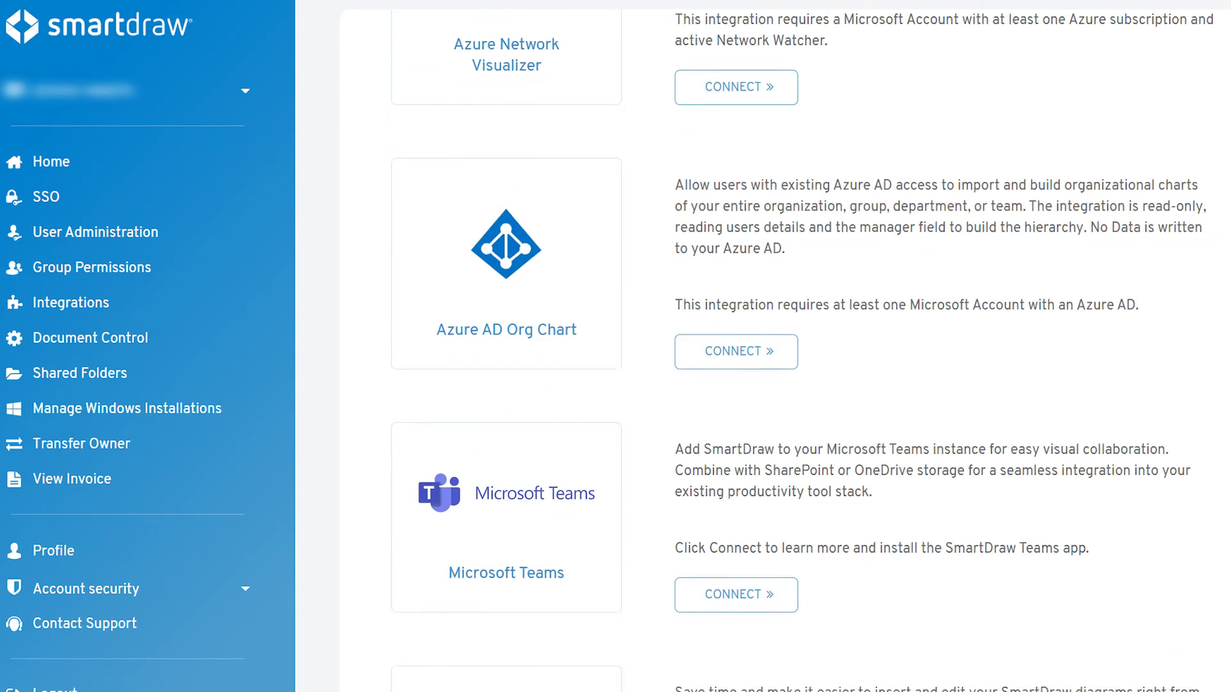
scroll(802, 392, "down", 3)
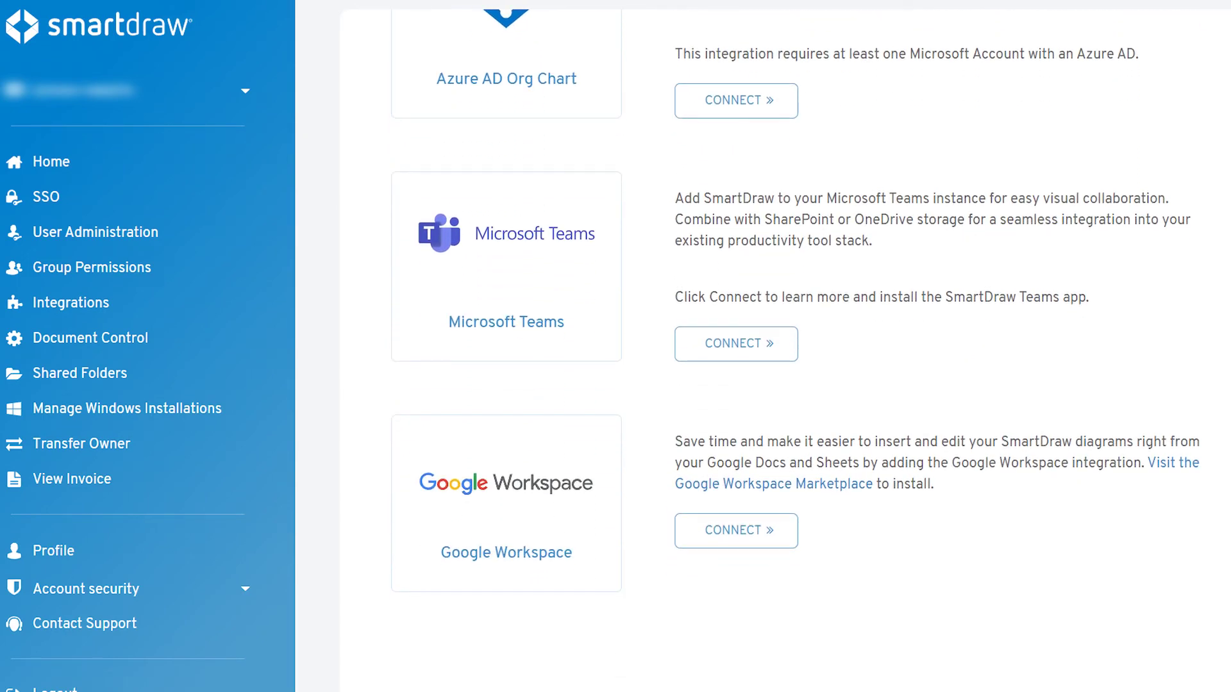
scroll(802, 351, "up", 2)
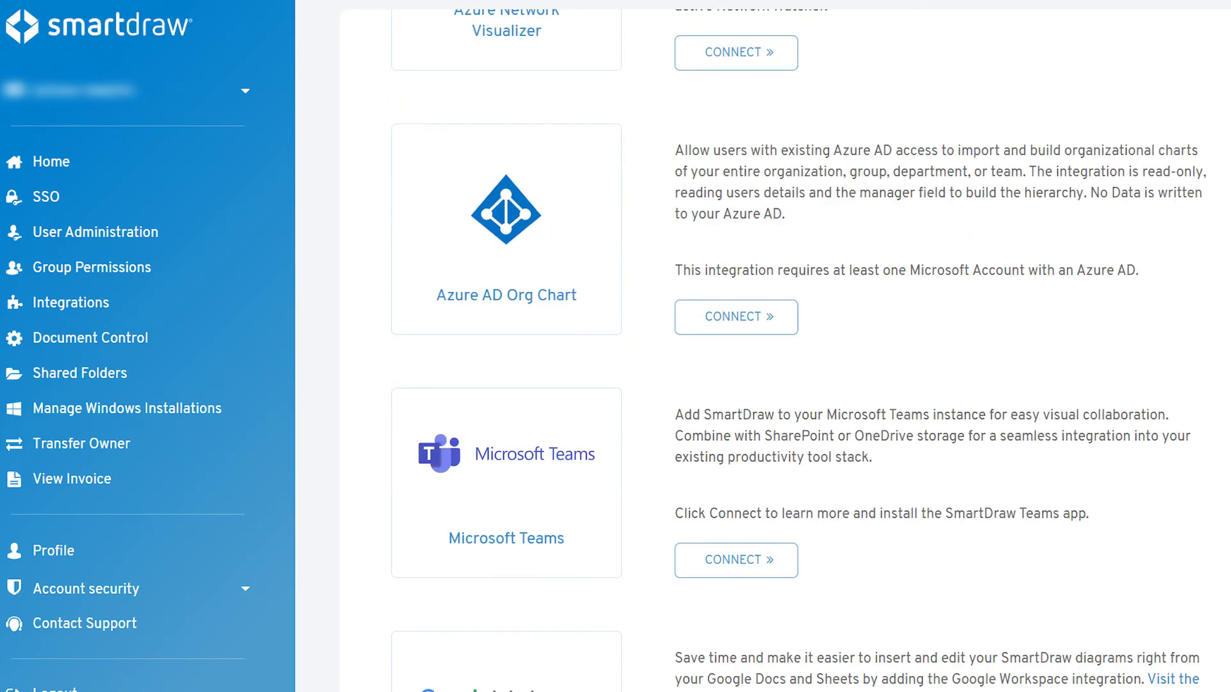
scroll(802, 350, "up", 3)
scroll(803, 351, "up", 2)
scroll(802, 350, "up", 1)
scroll(802, 350, "up", 1)
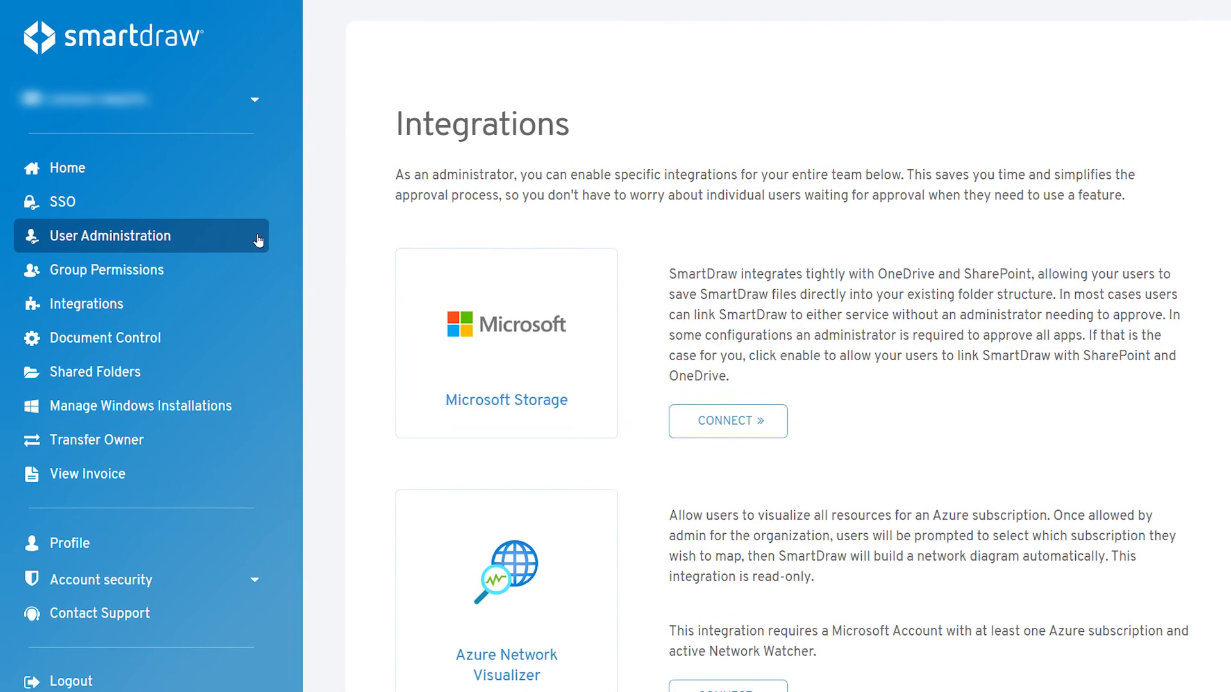
On User Administration, open the first user's actions menu and dismiss it unused.
left_click(259, 240)
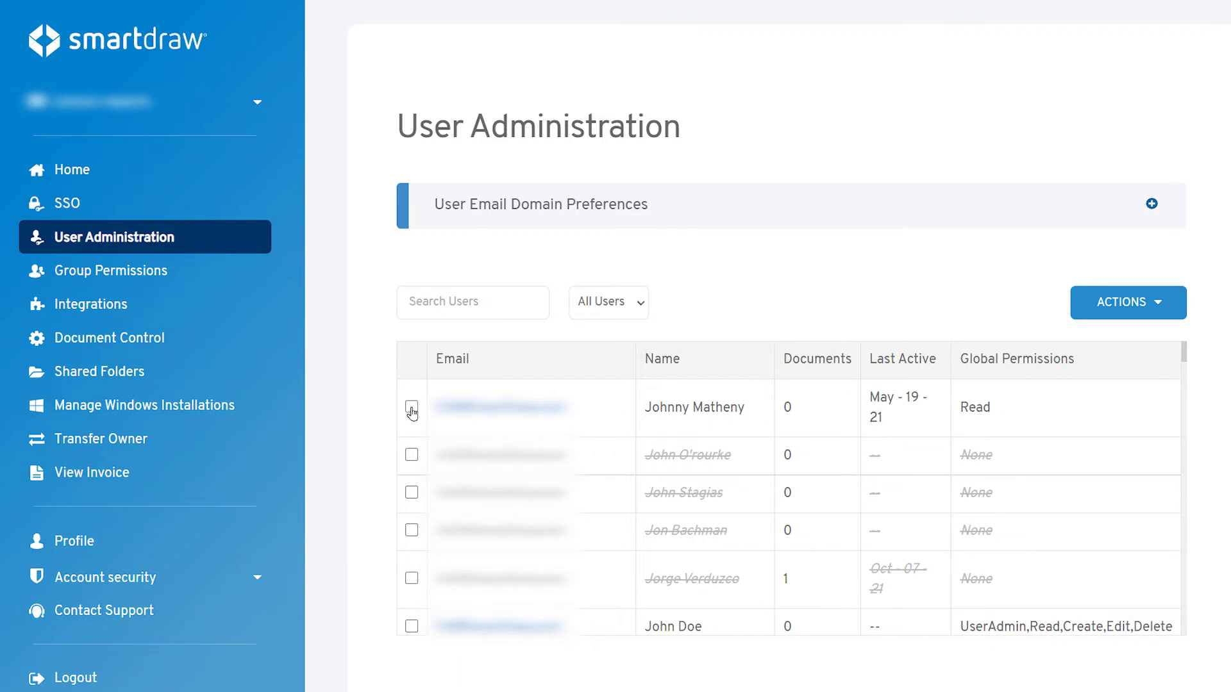
left_click(1161, 306)
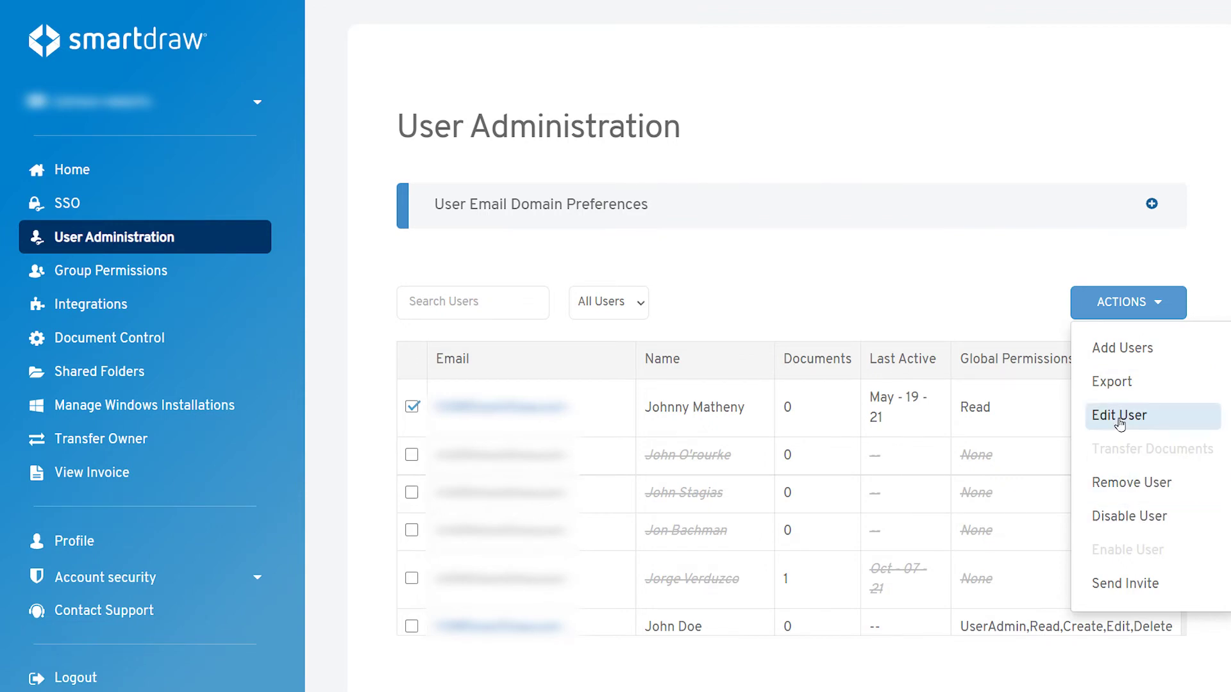
left_click(950, 291)
In the Accounting group's details, deny Edit, allow FullControl, and close the panel.
left_click(237, 283)
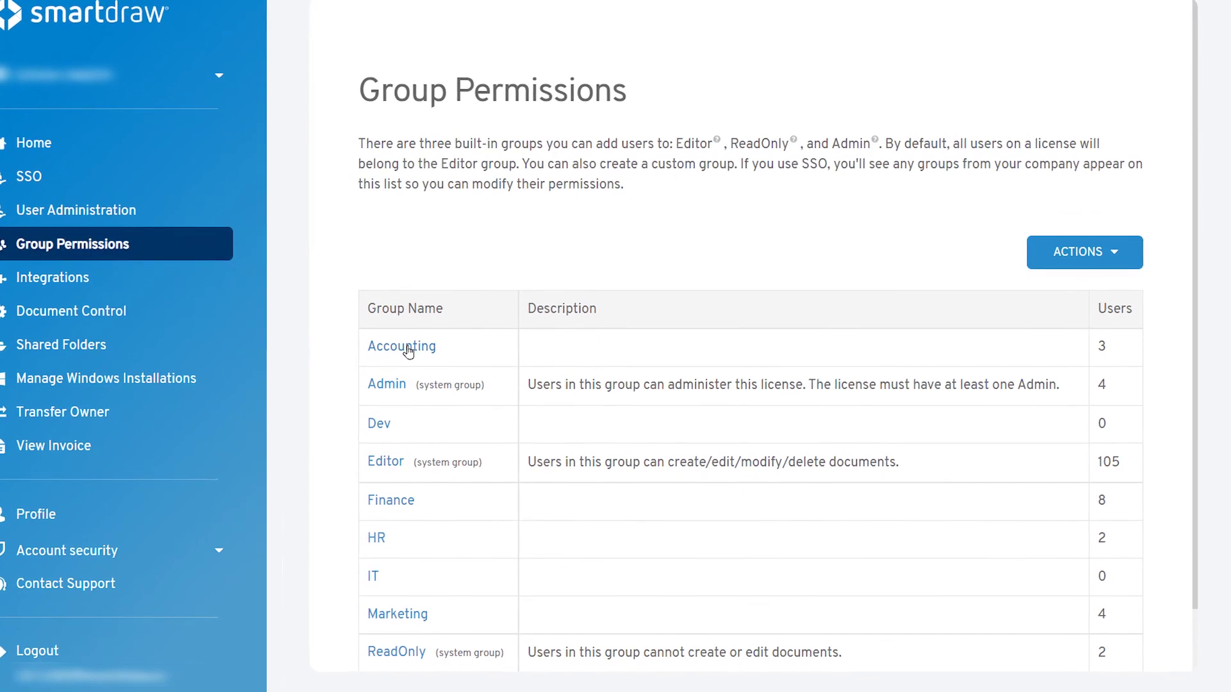
left_click(421, 356)
left_click_drag(1195, 274, 1200, 498)
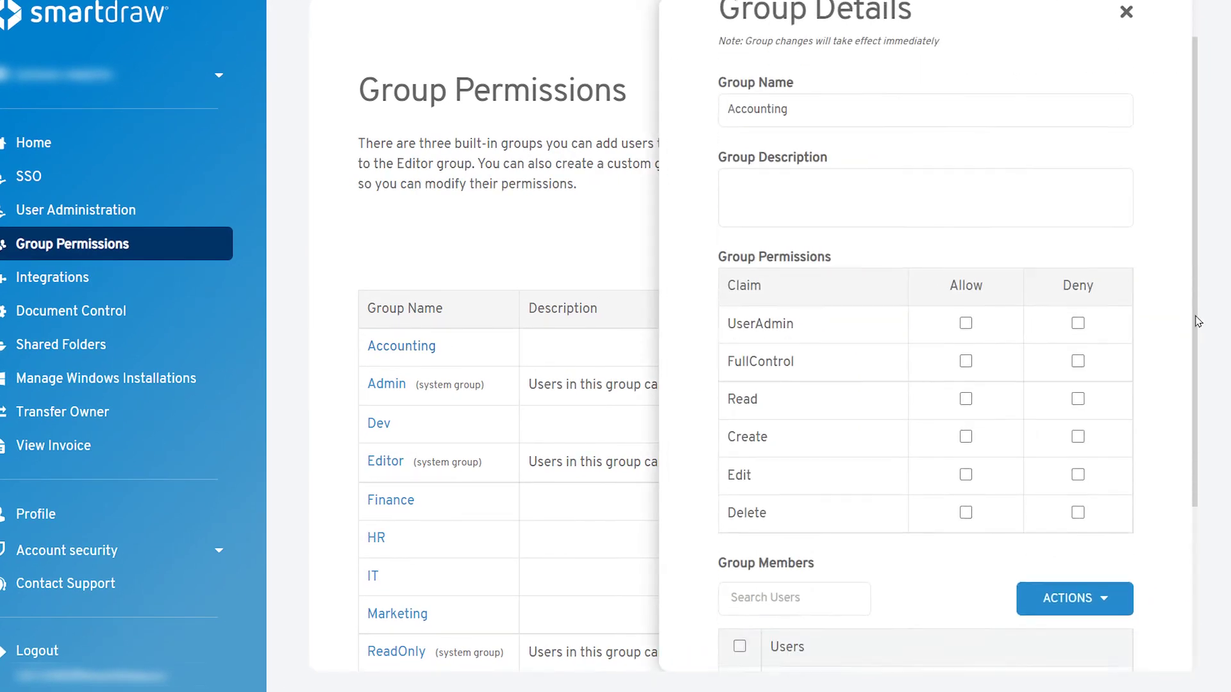
left_click(1101, 372)
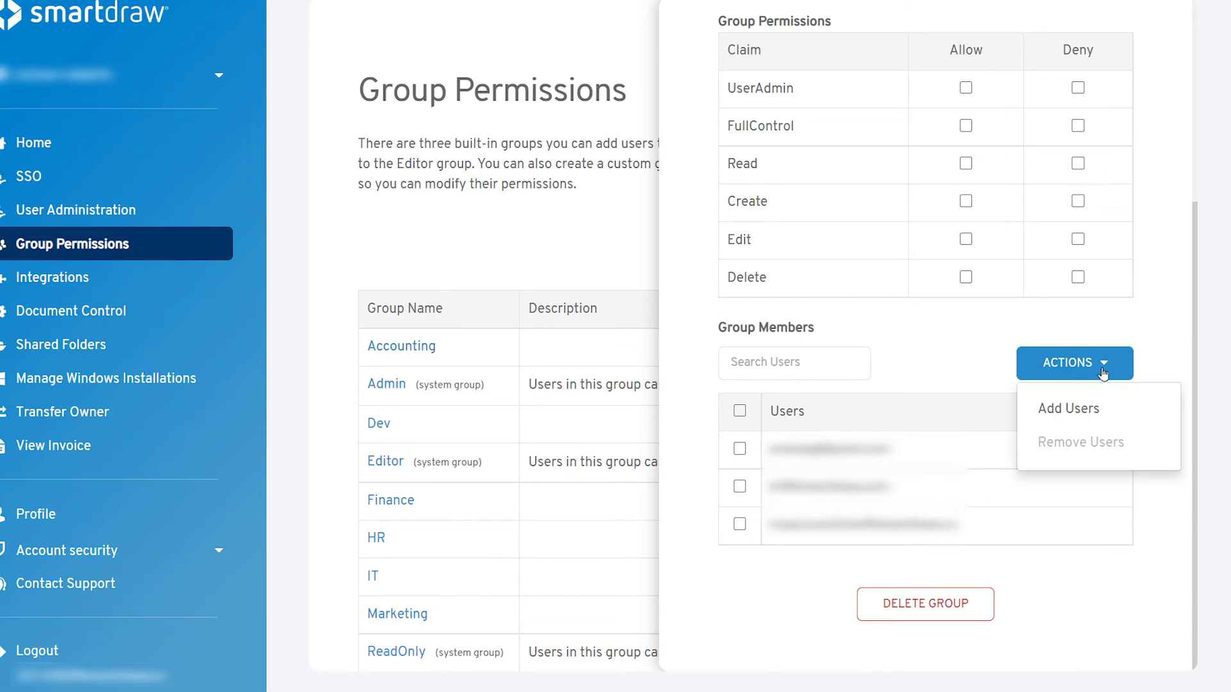
left_click(1092, 317)
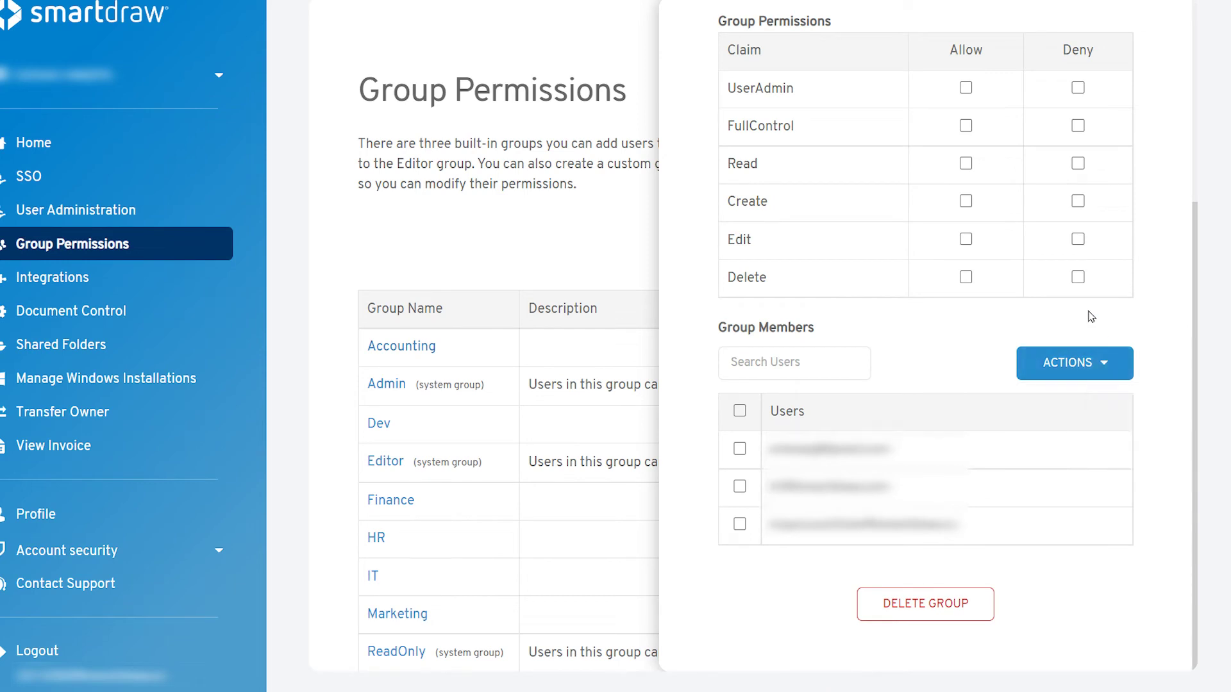
left_click(1078, 241)
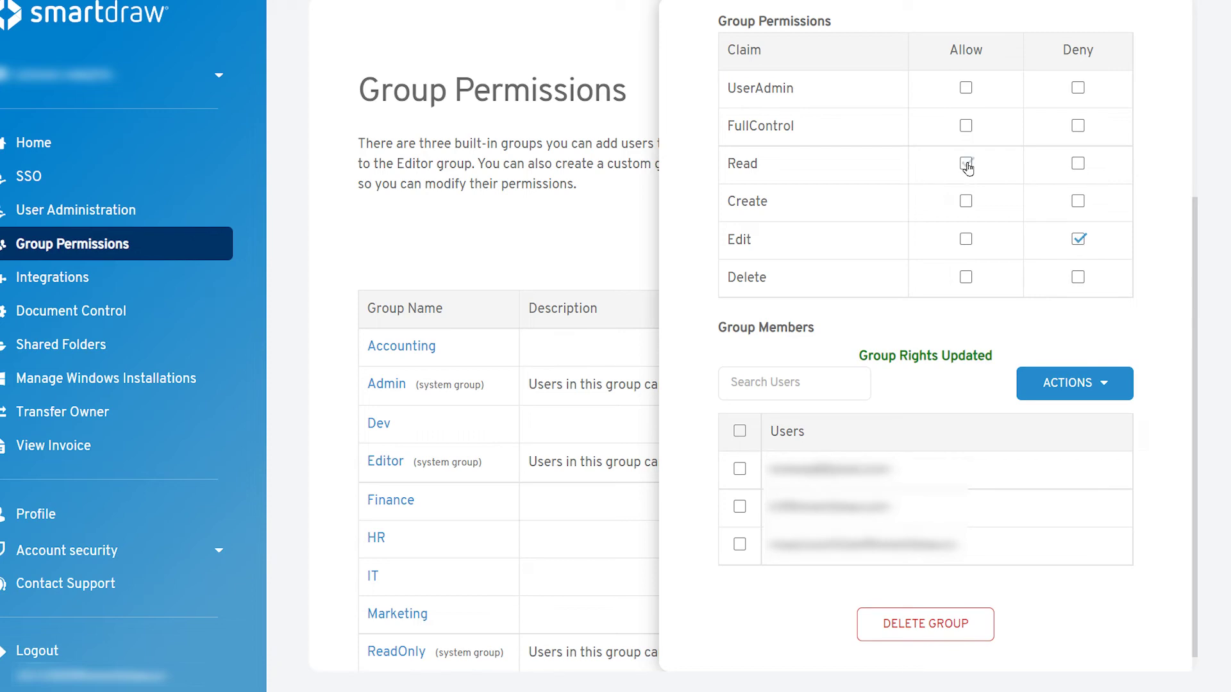
left_click(966, 126)
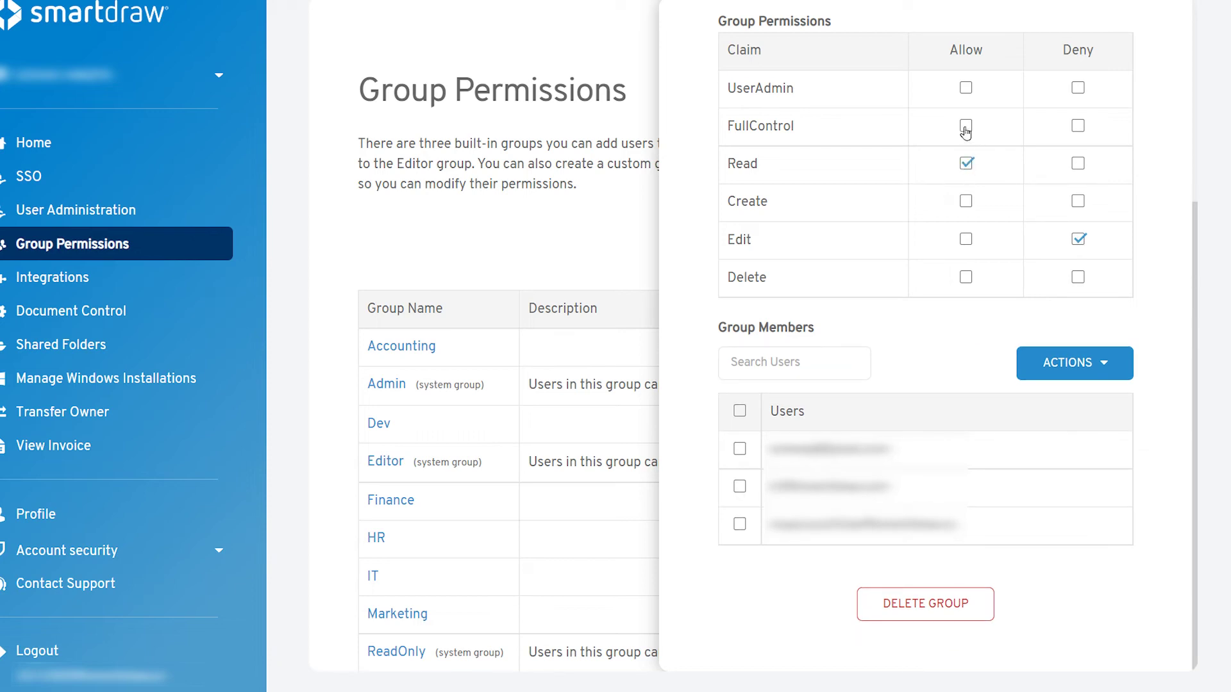
left_click_drag(1196, 223, 1195, 29)
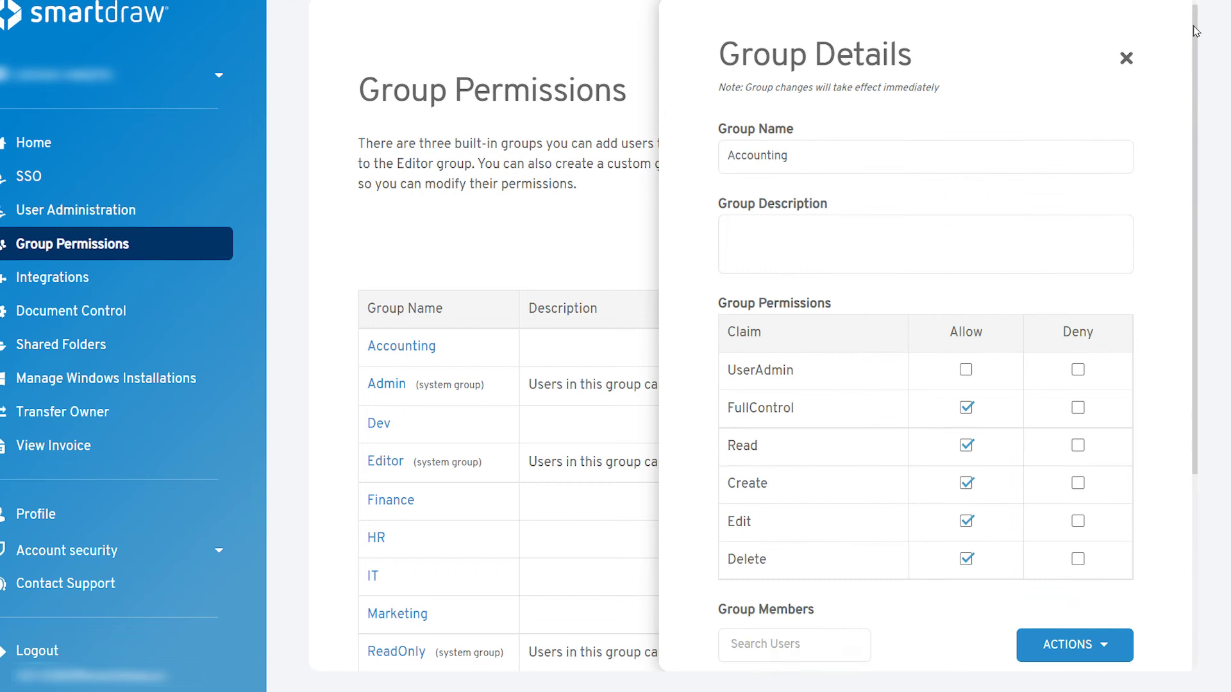
left_click(1124, 61)
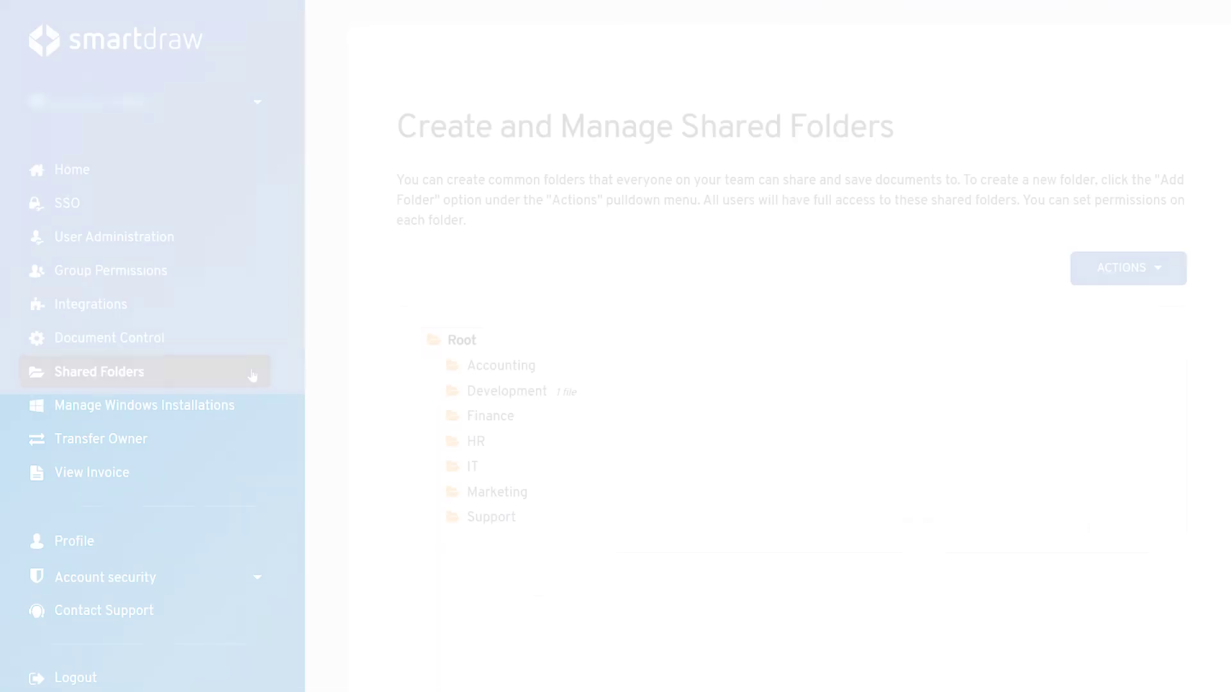
Allow FullControl on the Accounting shared folder, then visit Transfer Owner and View Invoice.
left_click(493, 371)
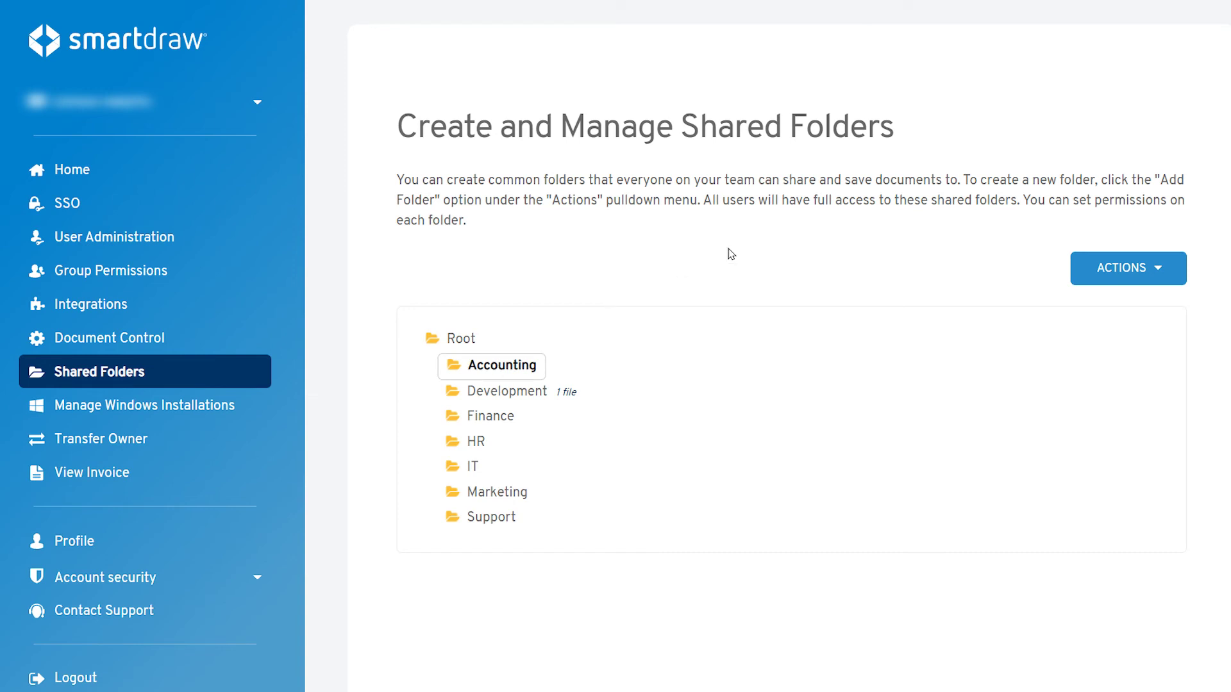
left_click(1147, 277)
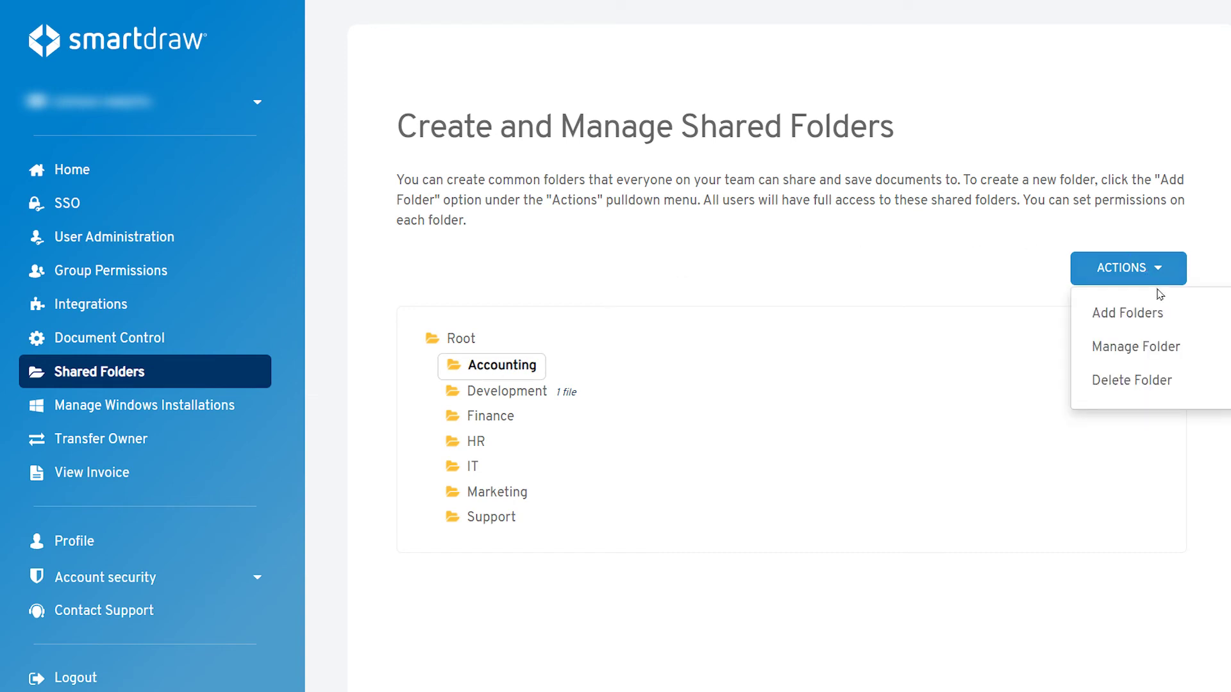
left_click(1172, 348)
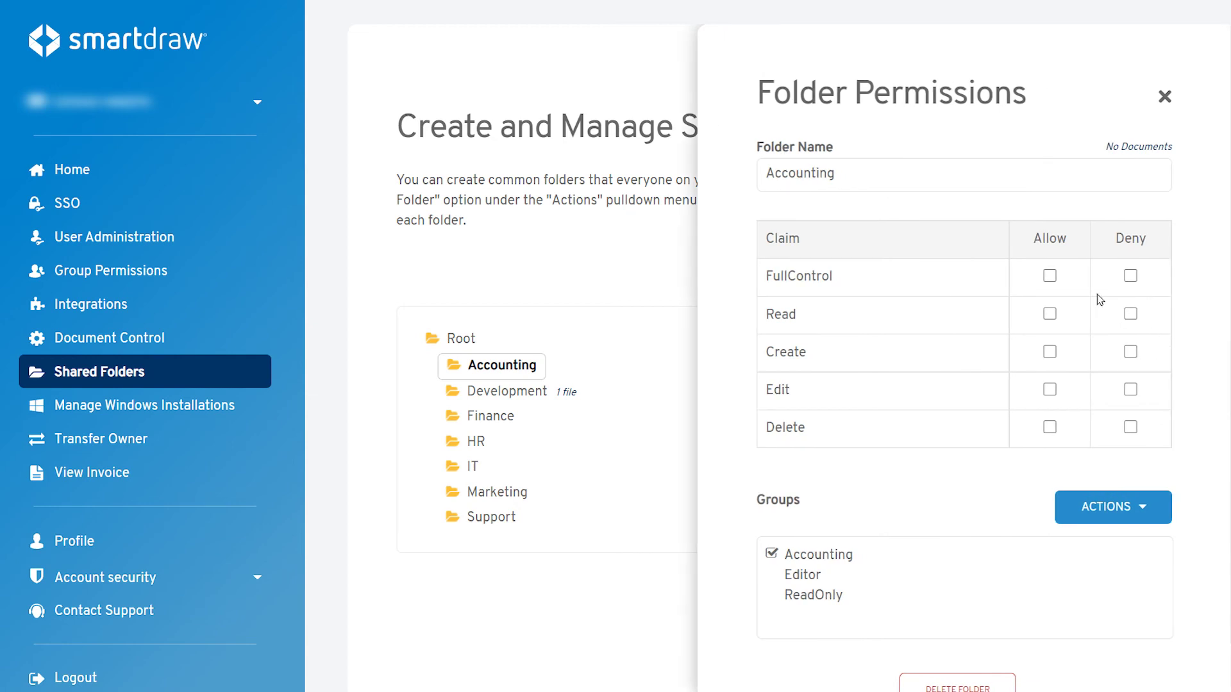
left_click(1050, 277)
left_click(1146, 510)
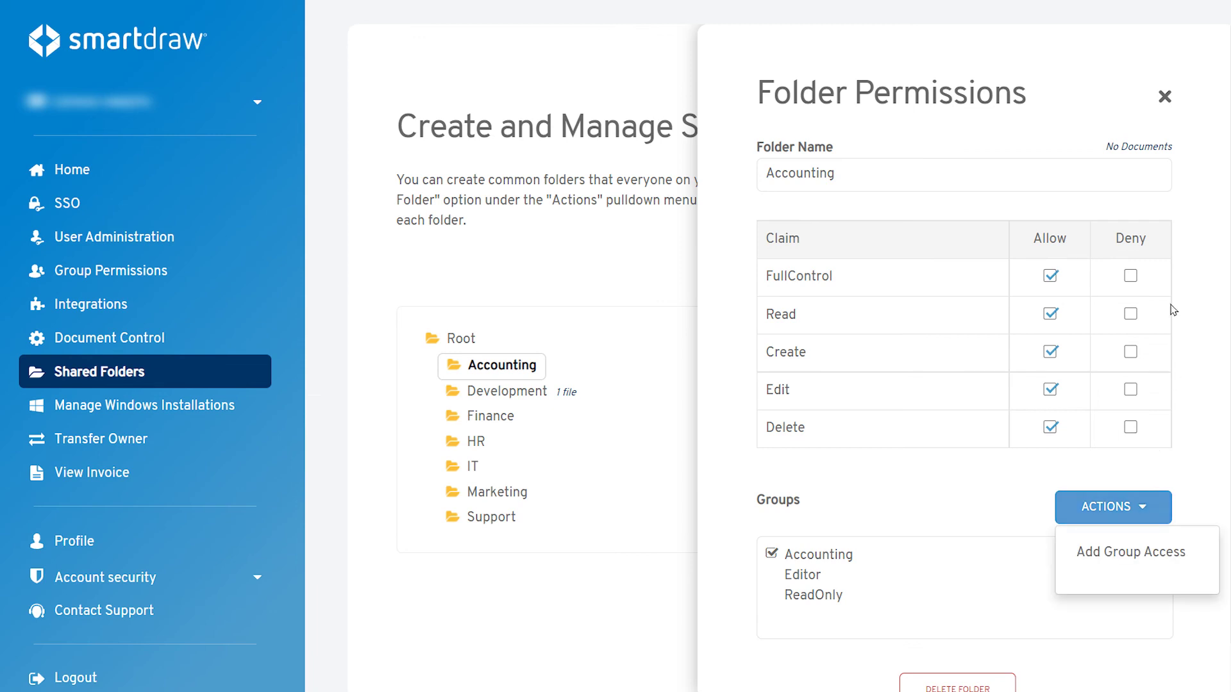
left_click(1162, 96)
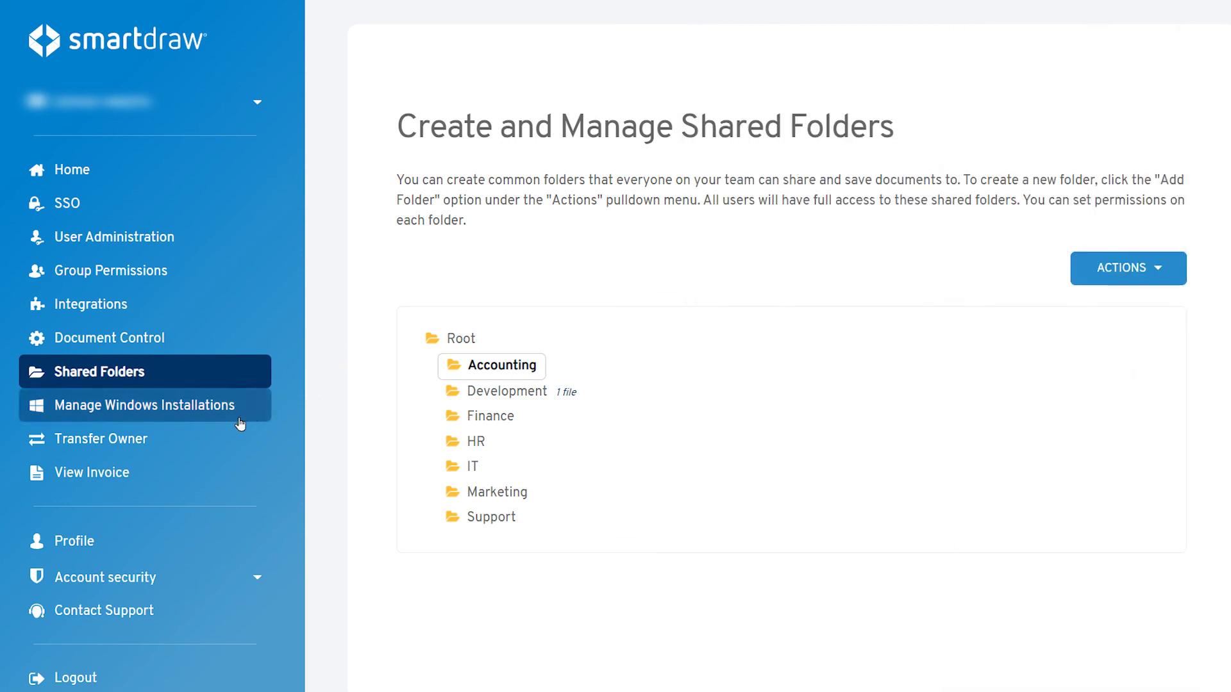
left_click(214, 443)
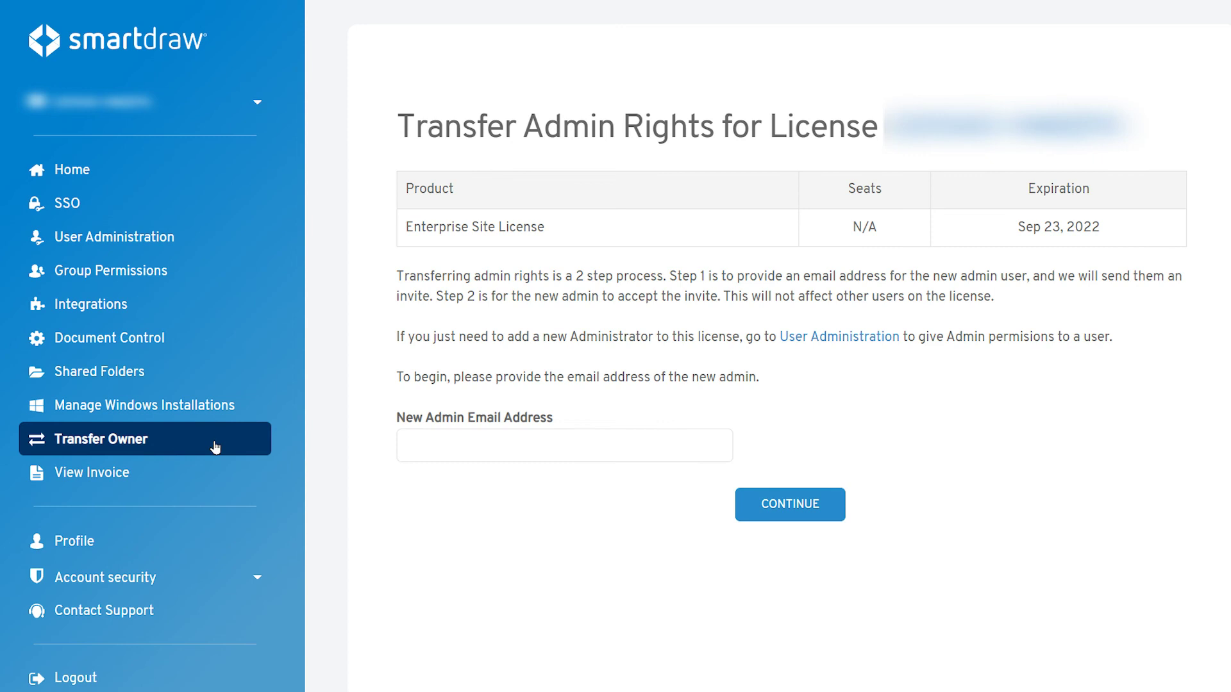
left_click(211, 477)
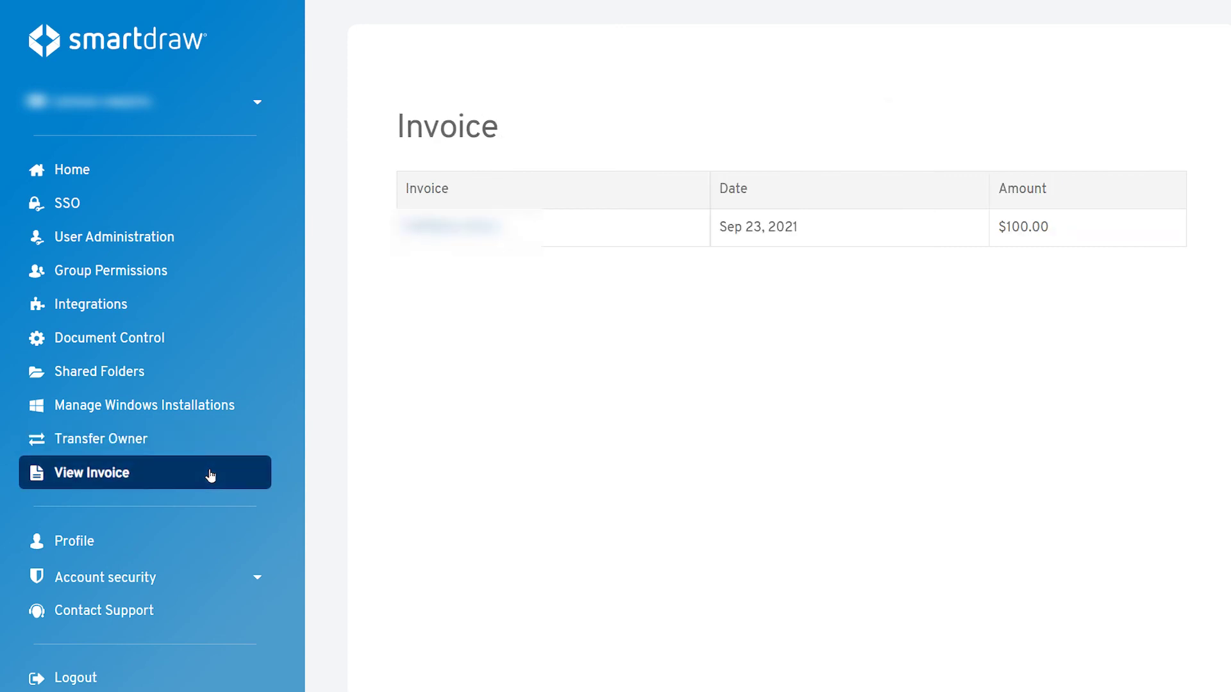